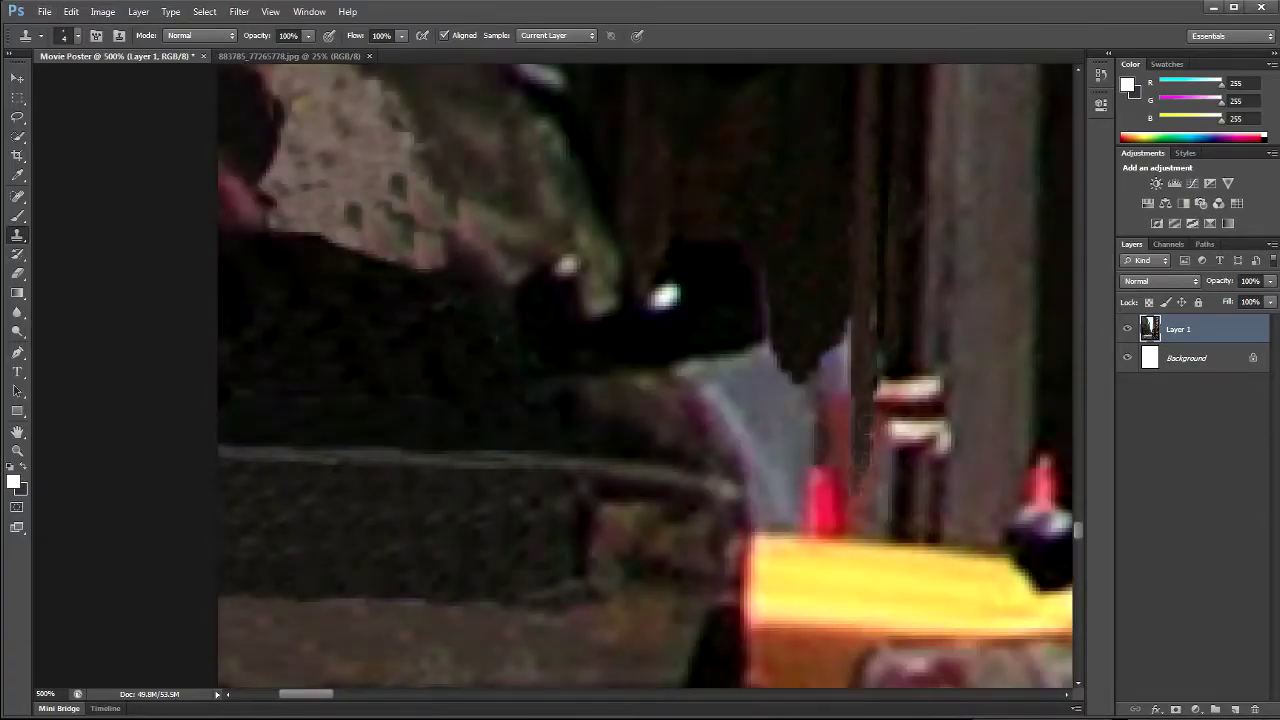
Step: At 500% zoom, clone background texture over the unwanted dark spot beside the dark car
scroll(645, 376, "down", 1)
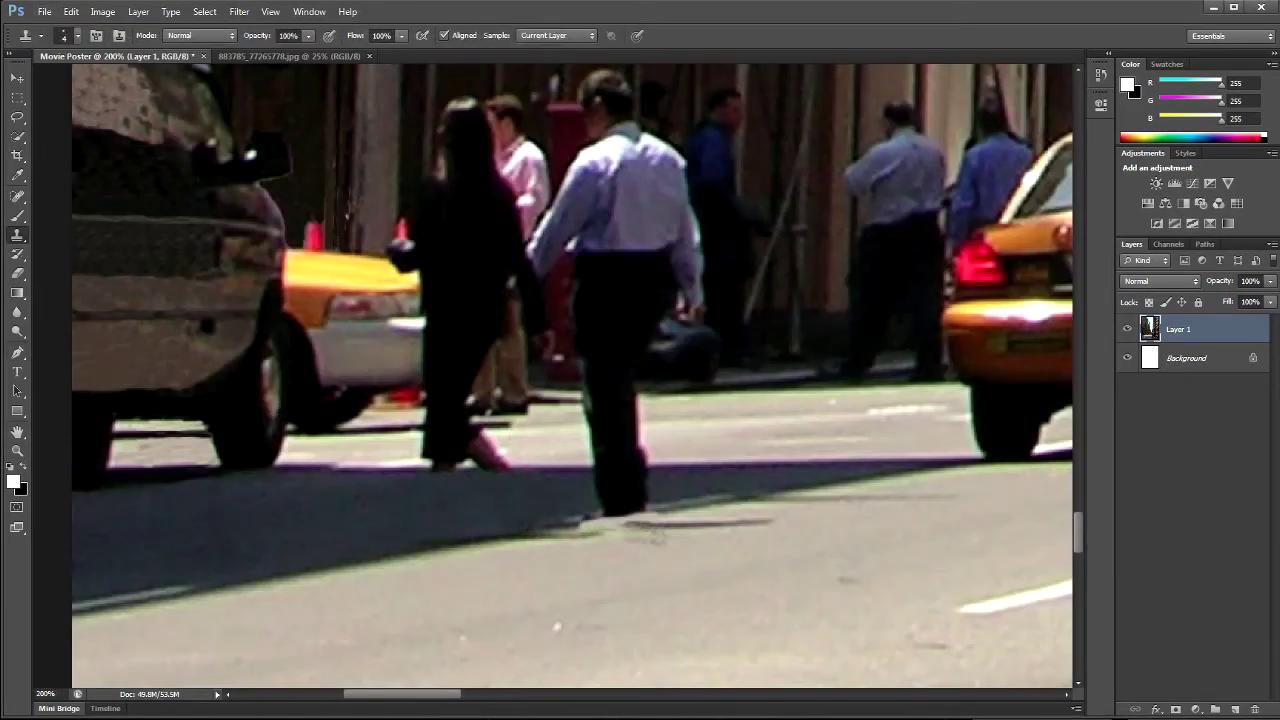
Step: Clone out the man beside the right pillar using pillar and sidewalk texture
scroll(657, 536, "up", 2)
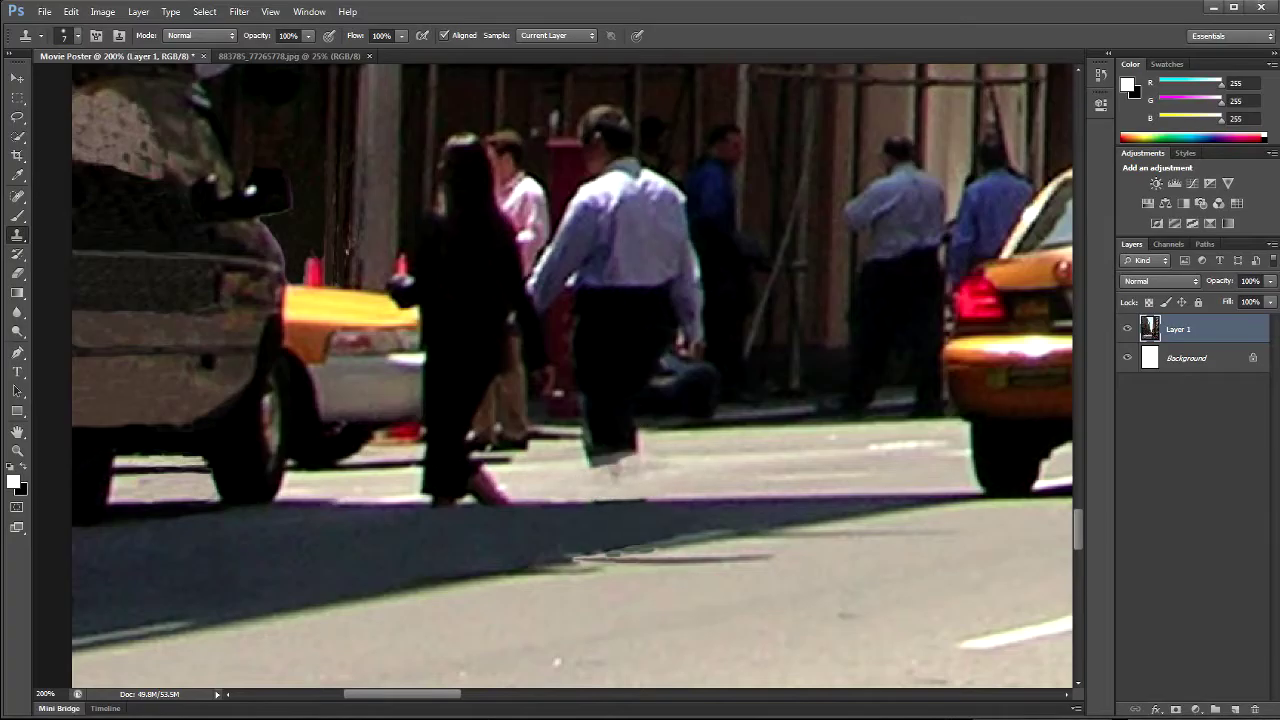
scroll(590, 437, "up", 4)
scroll(578, 376, "up", 5)
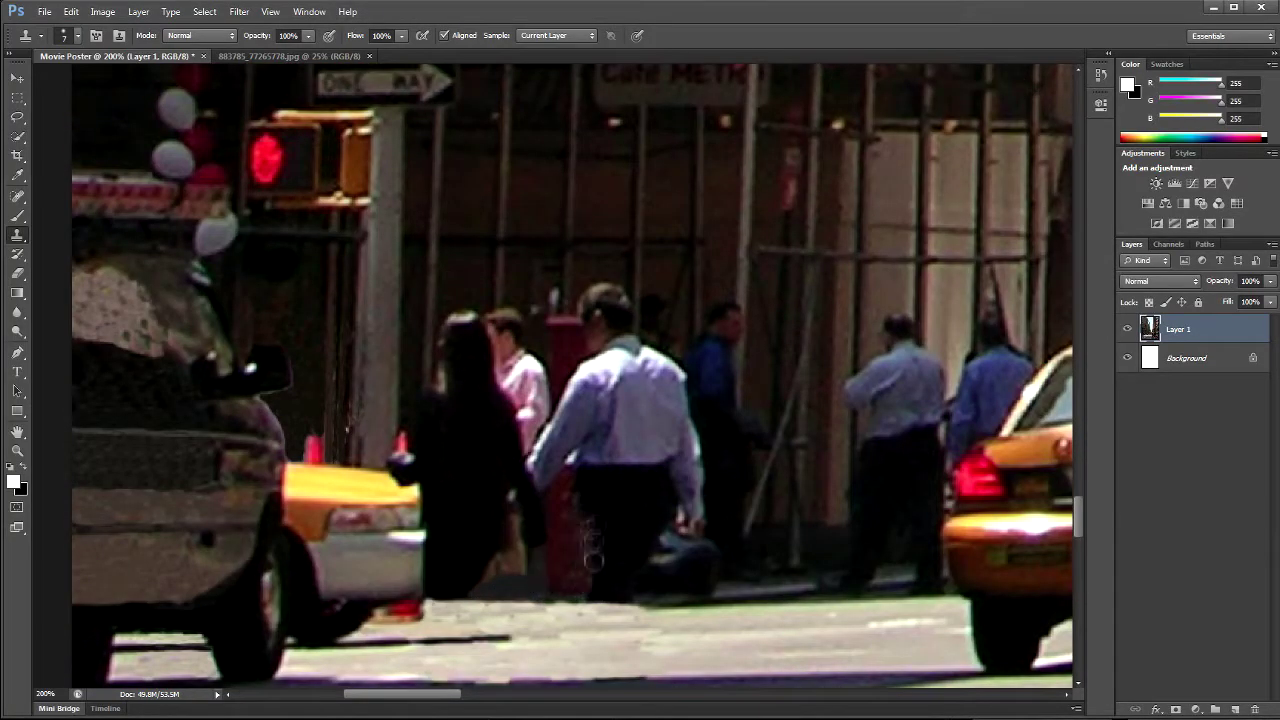
scroll(602, 376, "up", 3)
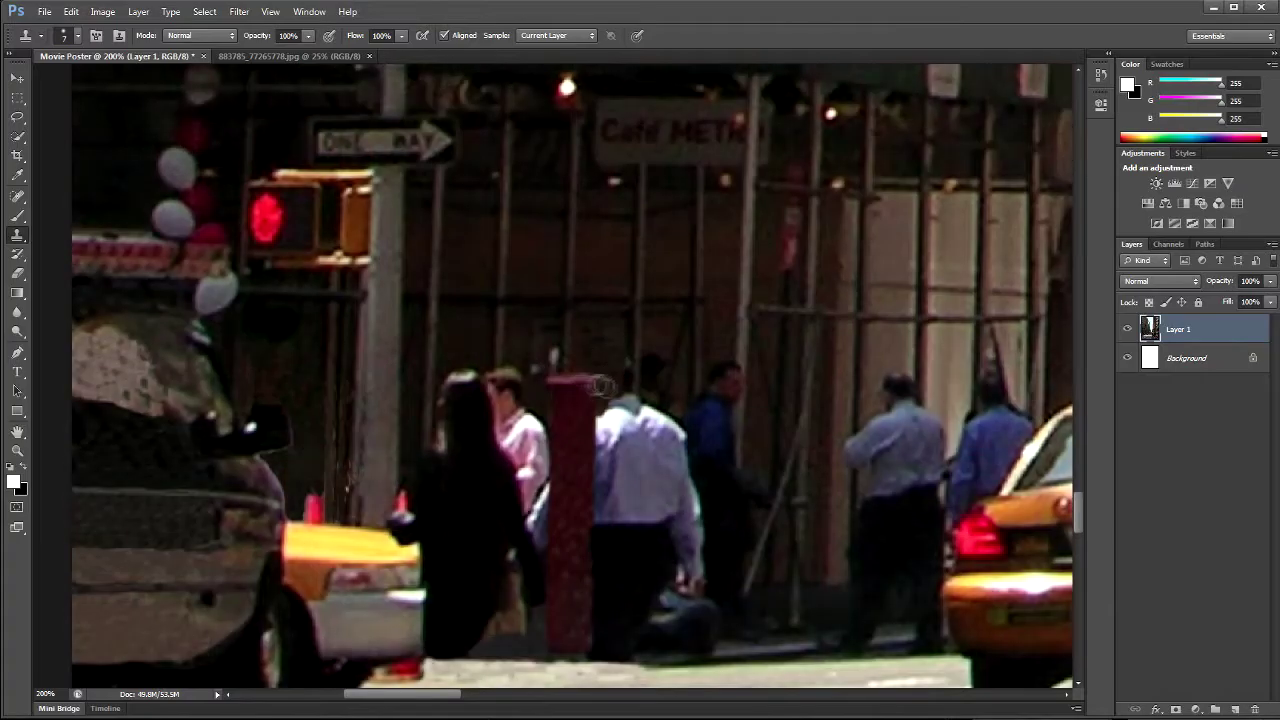
scroll(601, 385, "down", 4)
scroll(744, 395, "up", 3)
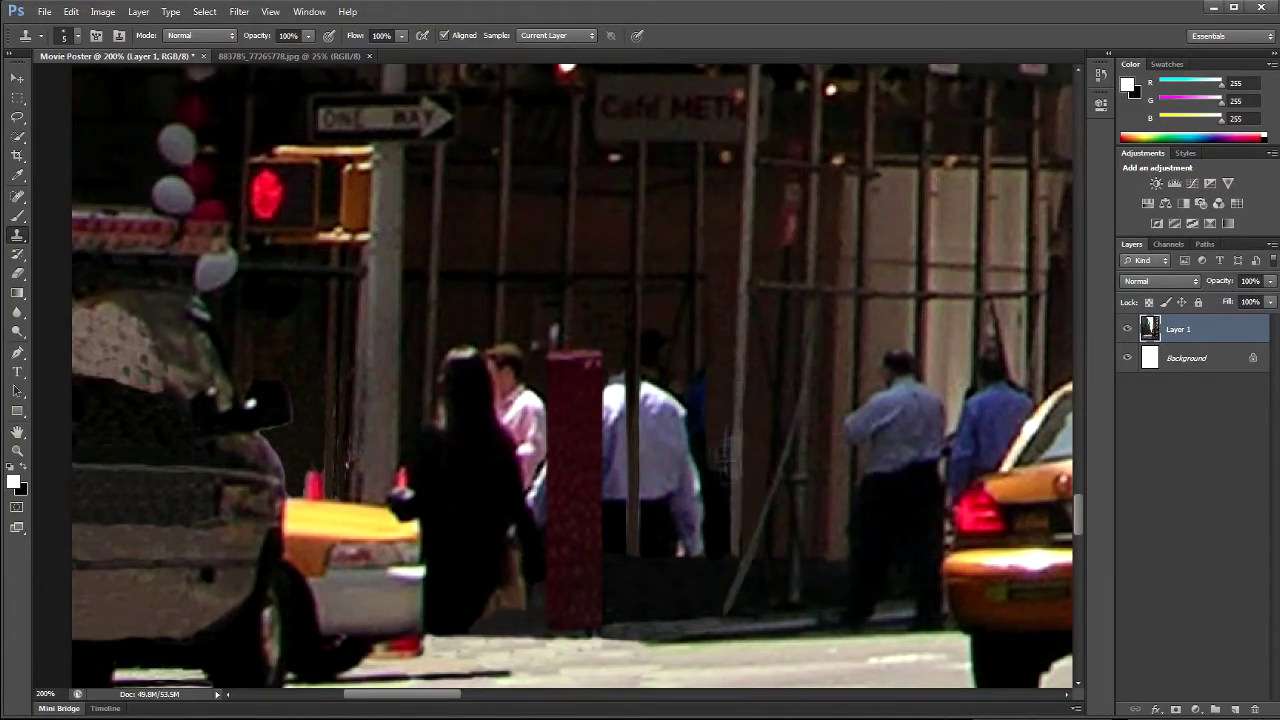
scroll(726, 452, "down", 3)
scroll(709, 406, "up", 6)
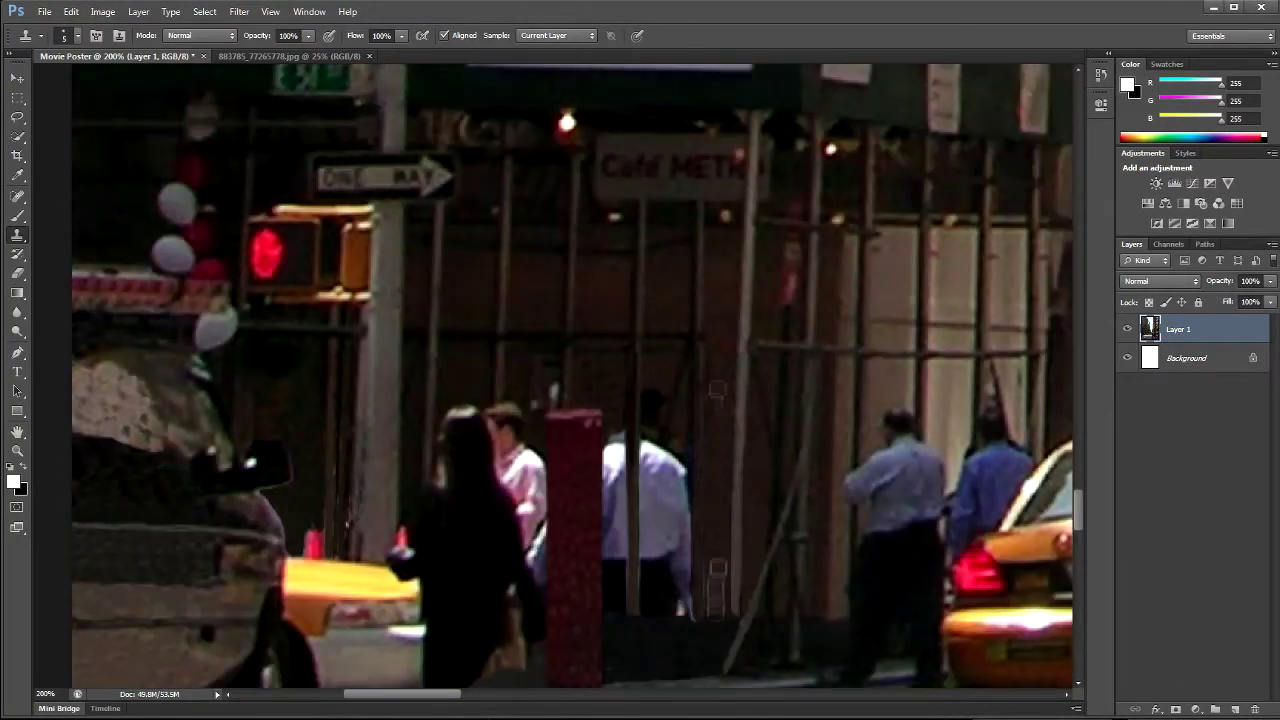
scroll(697, 450, "down", 7)
scroll(686, 549, "up", 7)
scroll(686, 520, "down", 2)
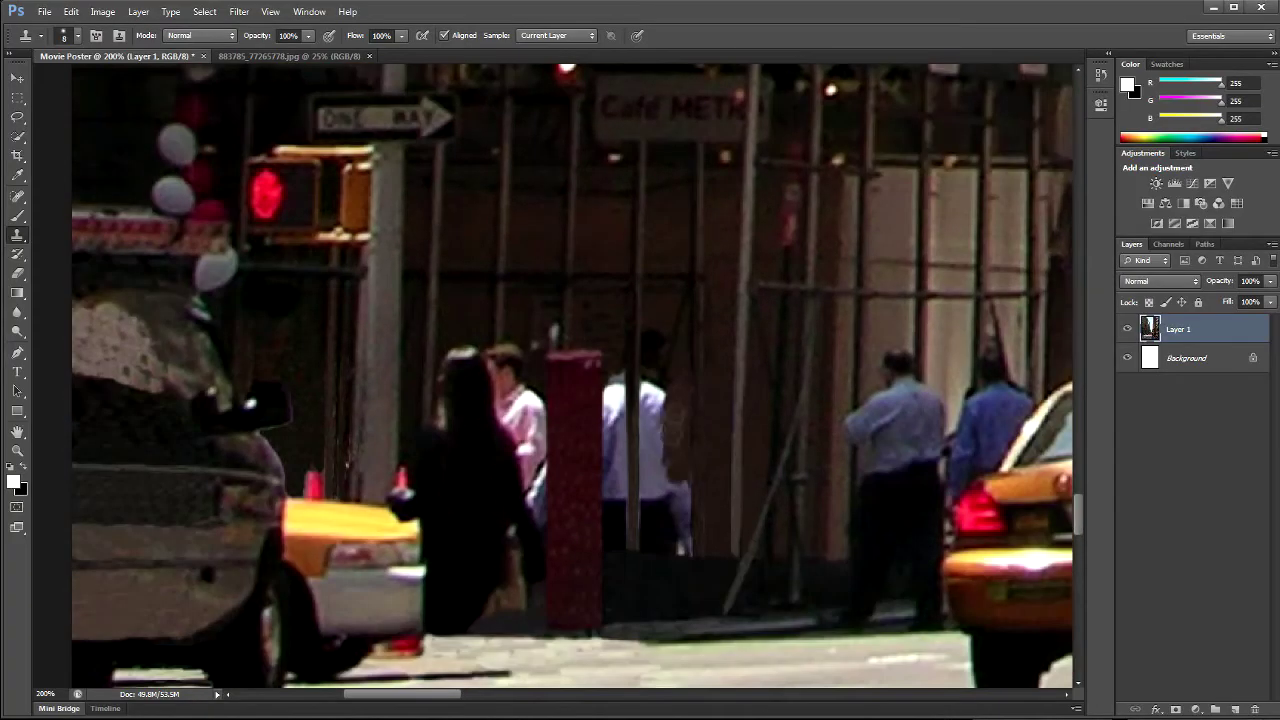
scroll(654, 540, "up", 2)
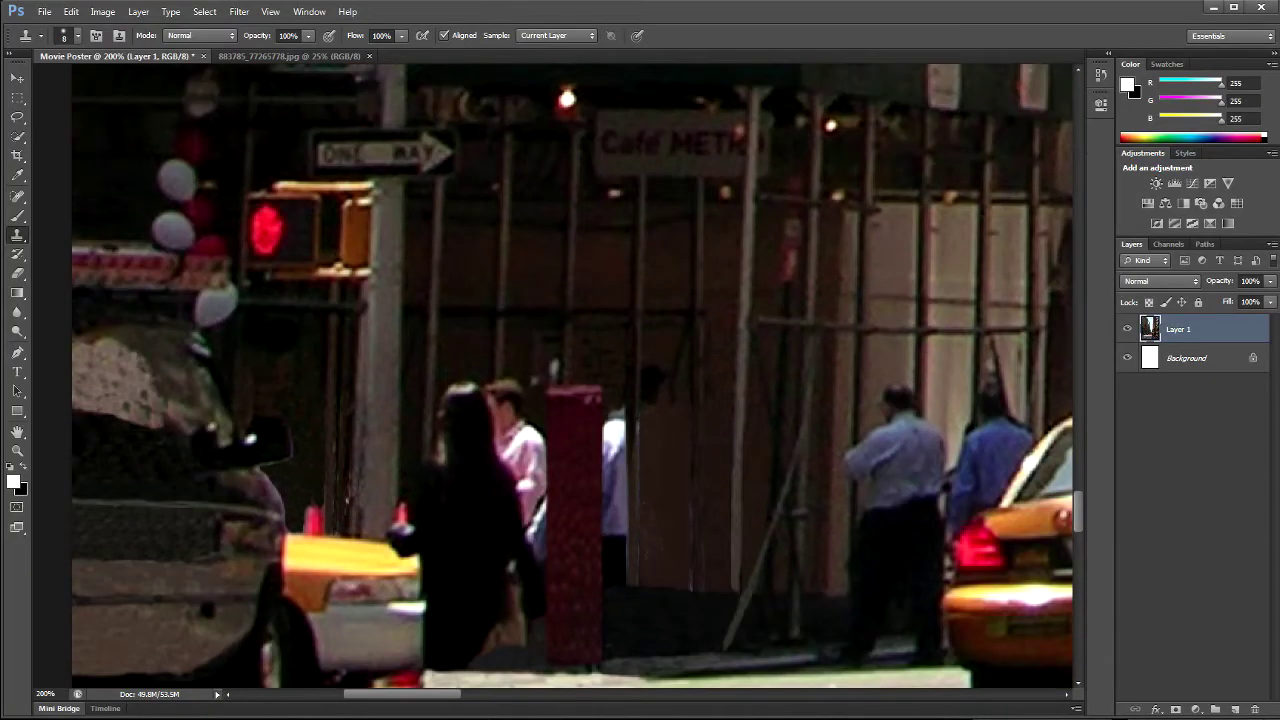
scroll(640, 490, "down", 3)
scroll(742, 530, "up", 3)
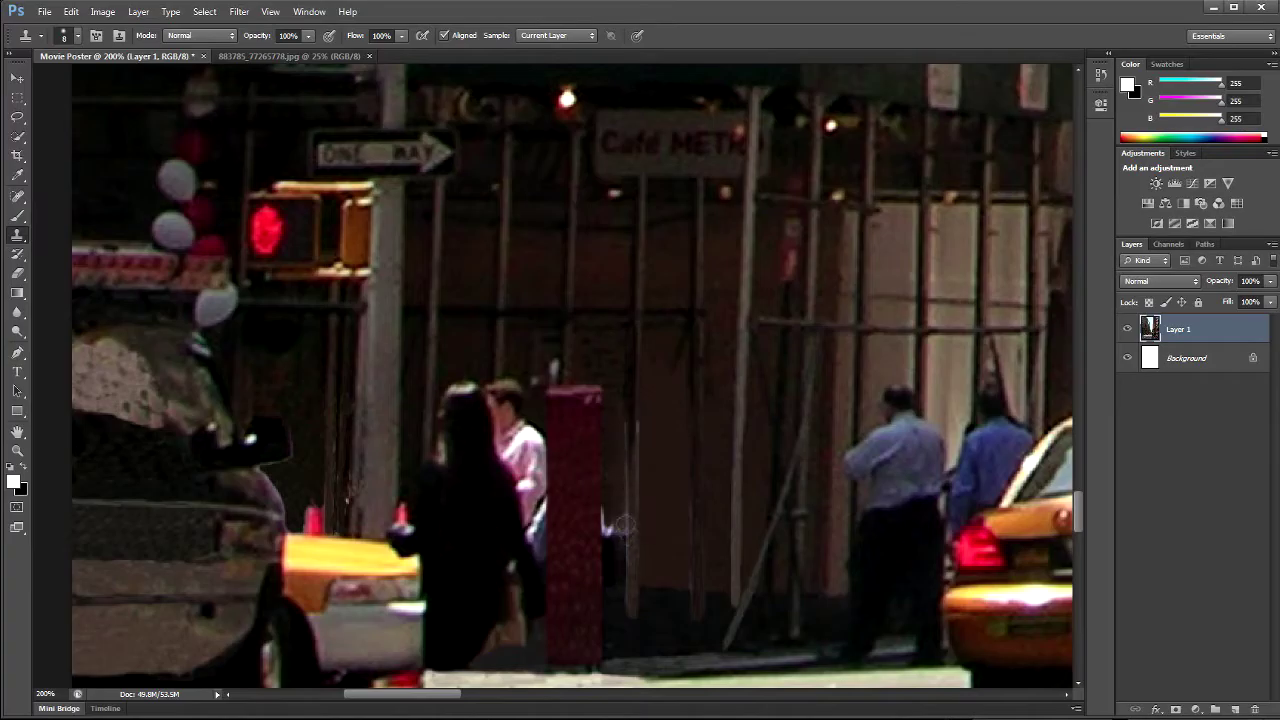
scroll(601, 399, "down", 3)
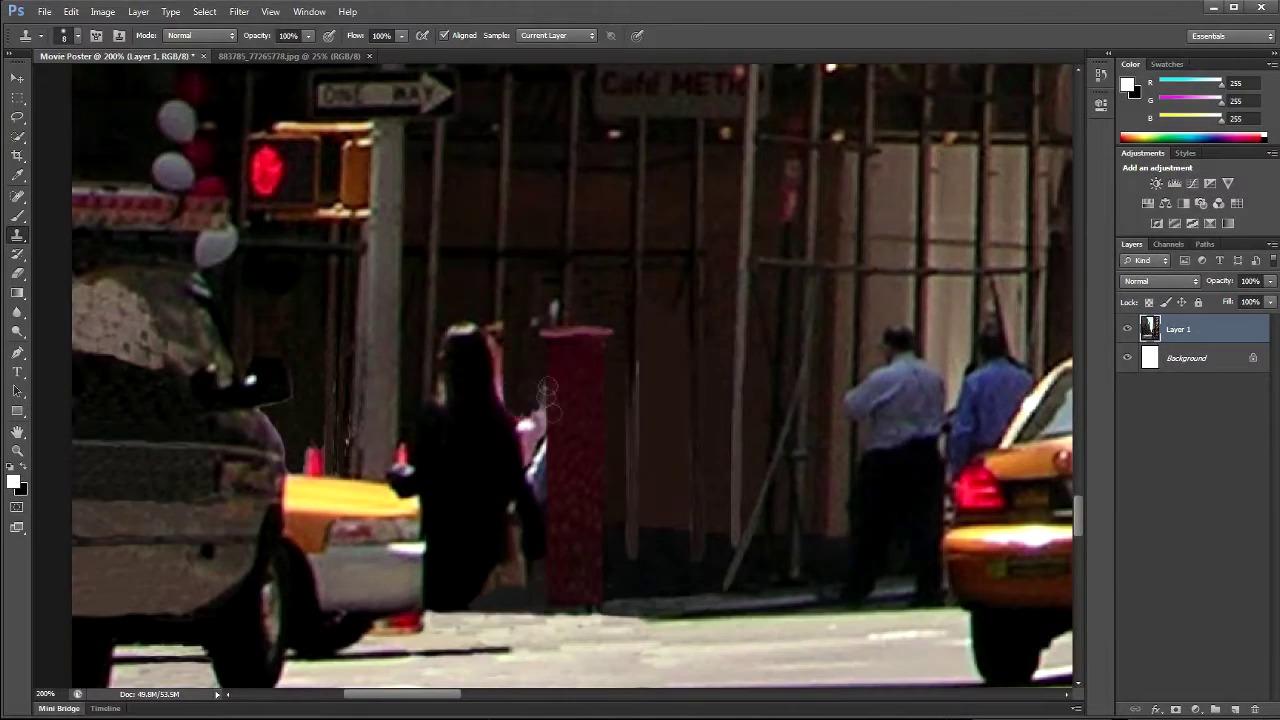
scroll(573, 377, "up", 3)
scroll(573, 377, "down", 3)
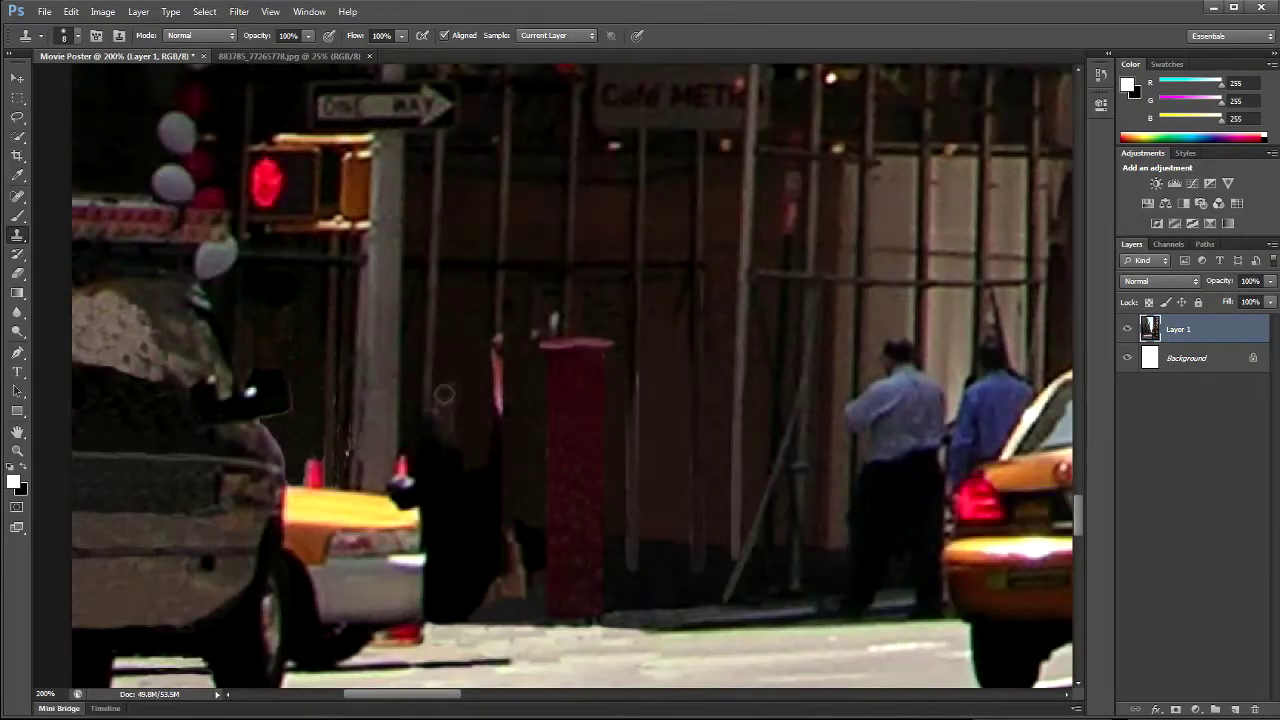
scroll(573, 377, "down", 3)
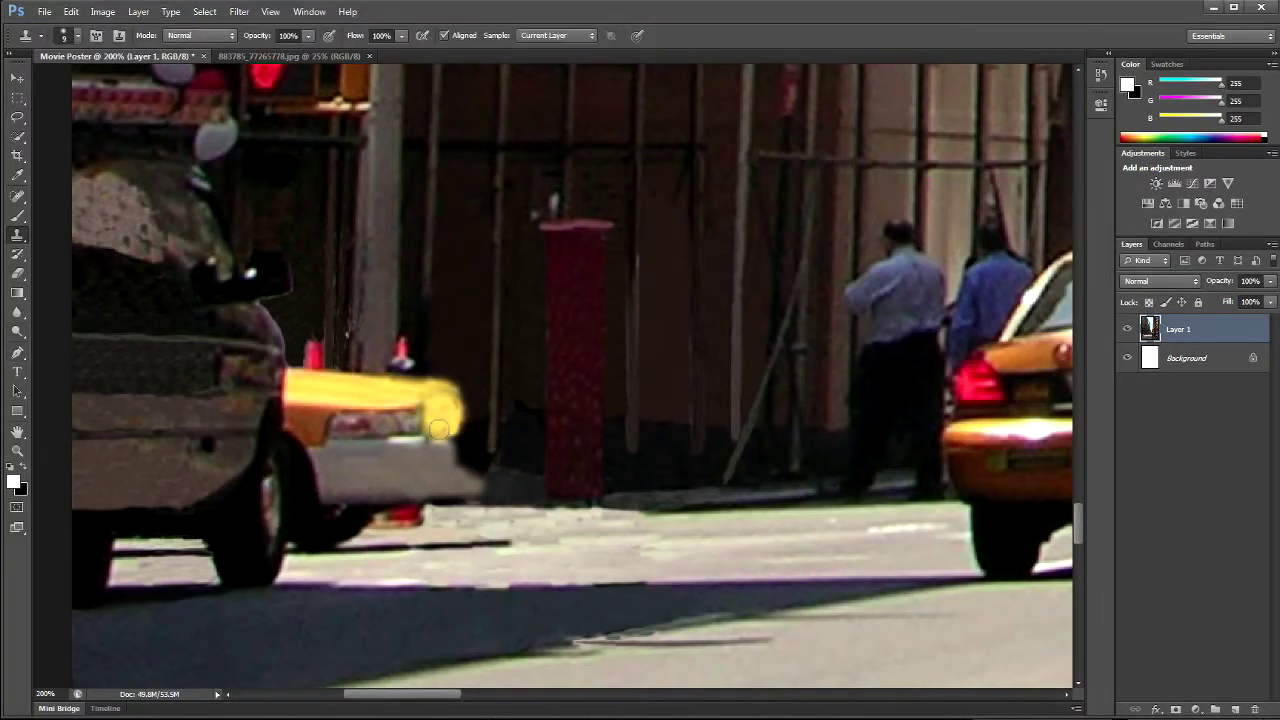
scroll(453, 428, "up", 5)
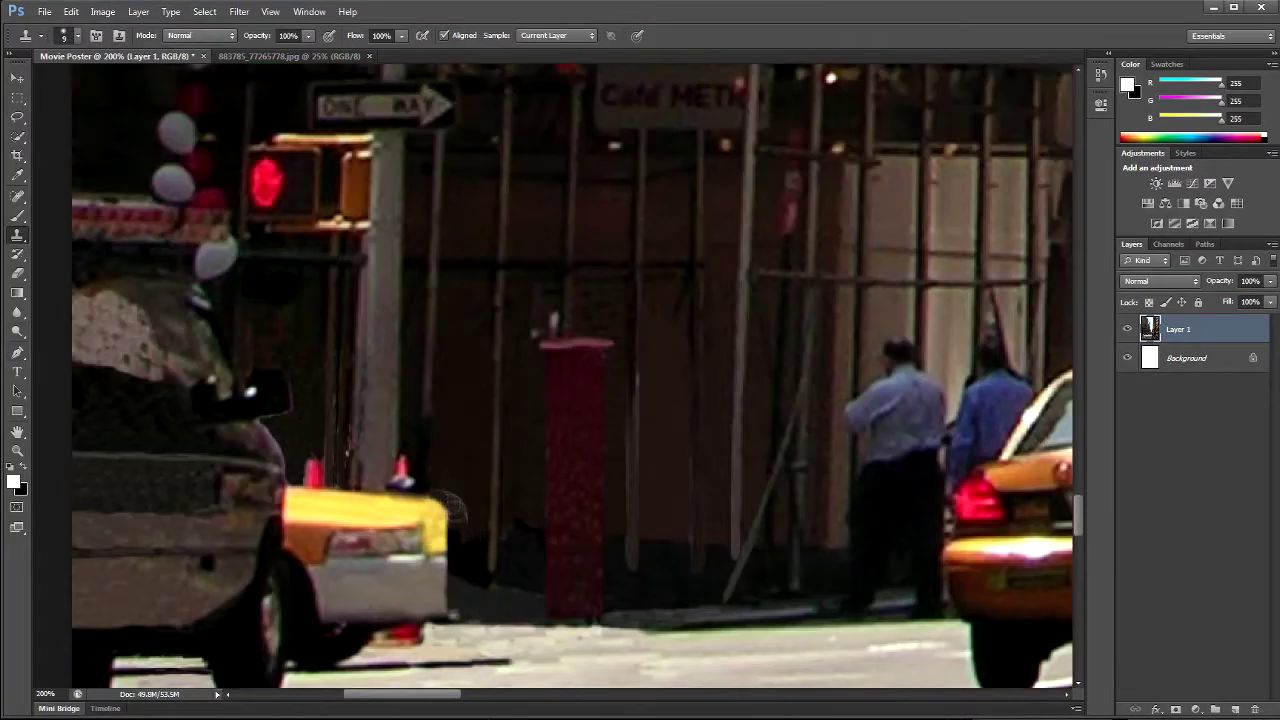
scroll(573, 377, "down", 1)
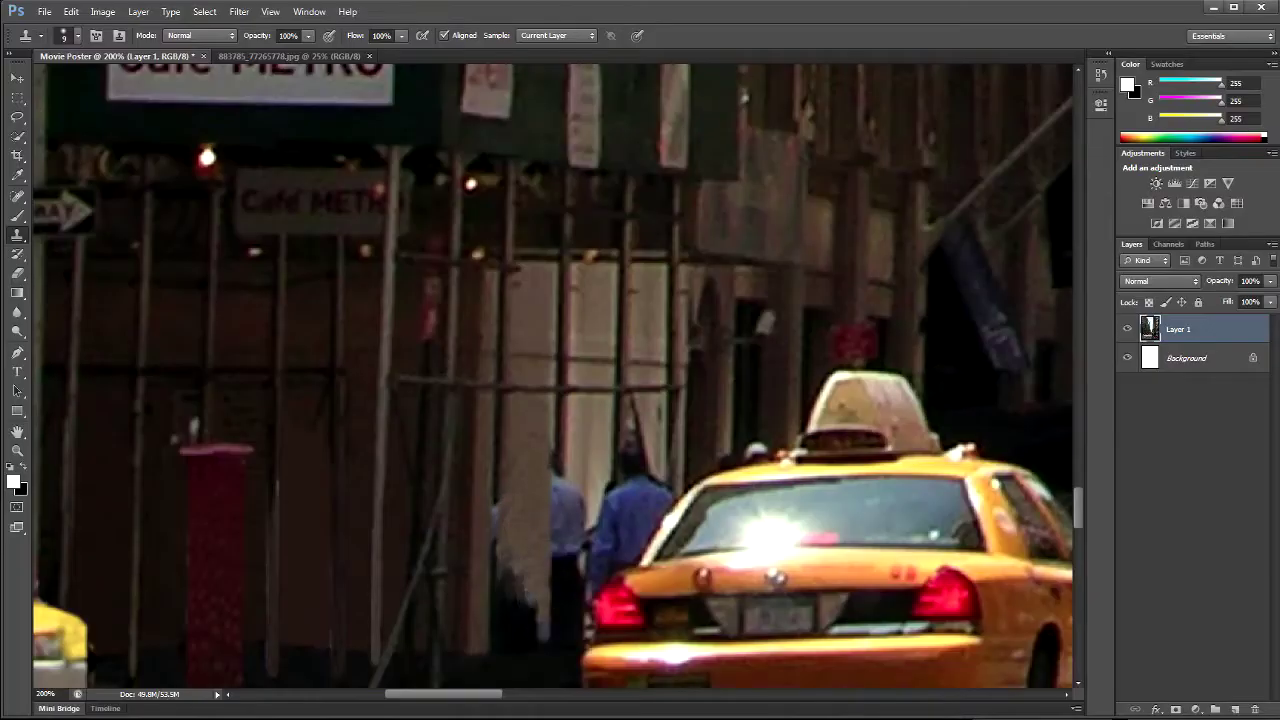
scroll(580, 368, "down", 5)
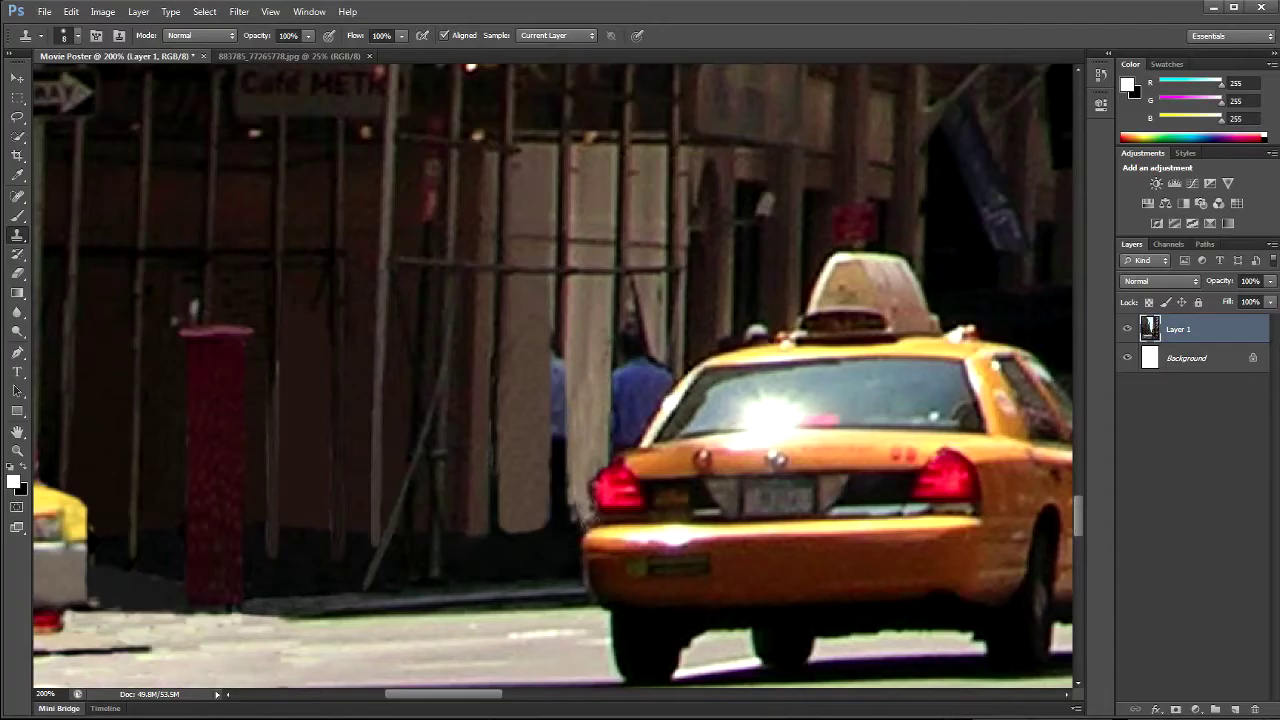
scroll(558, 376, "up", 2)
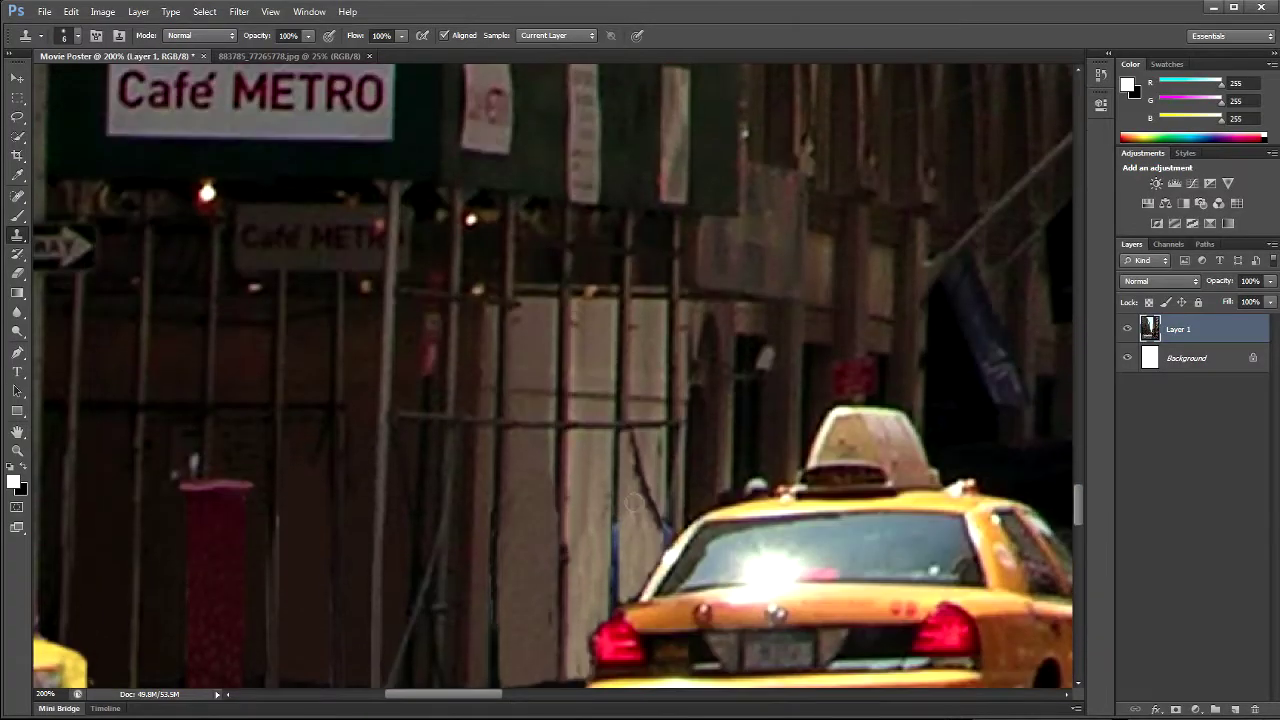
scroll(560, 376, "down", 4)
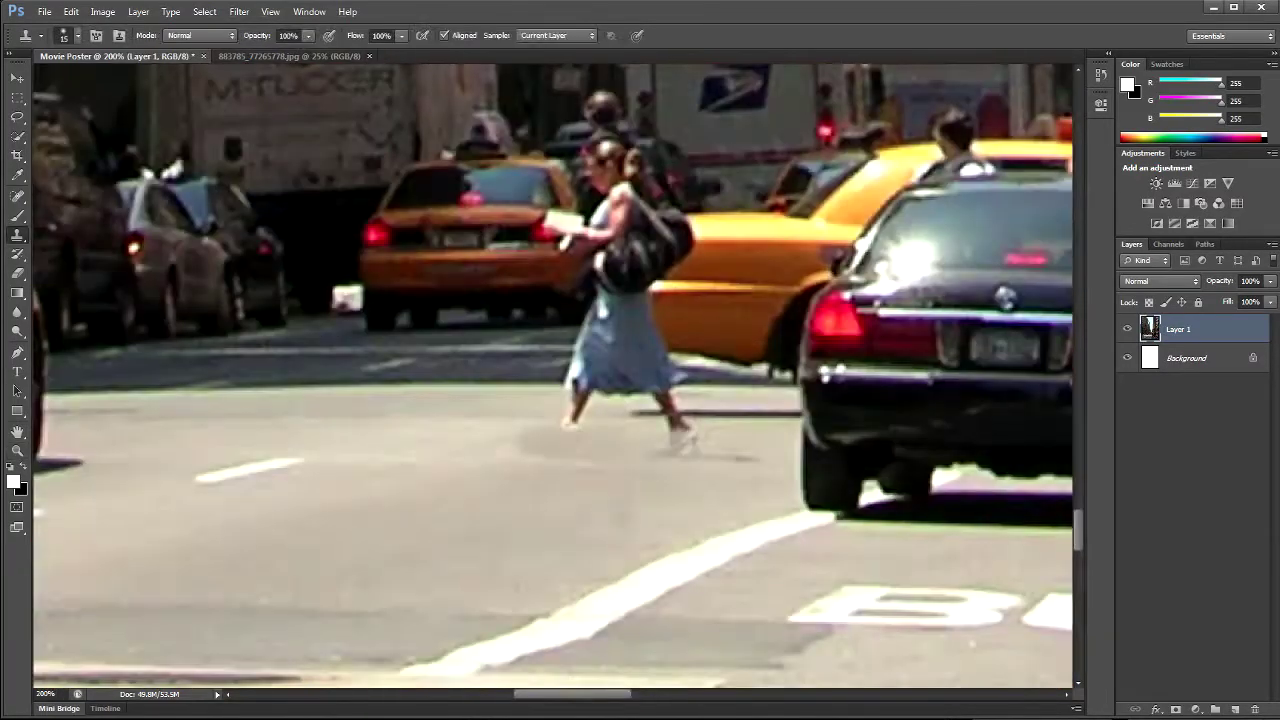
scroll(560, 376, "up", 4)
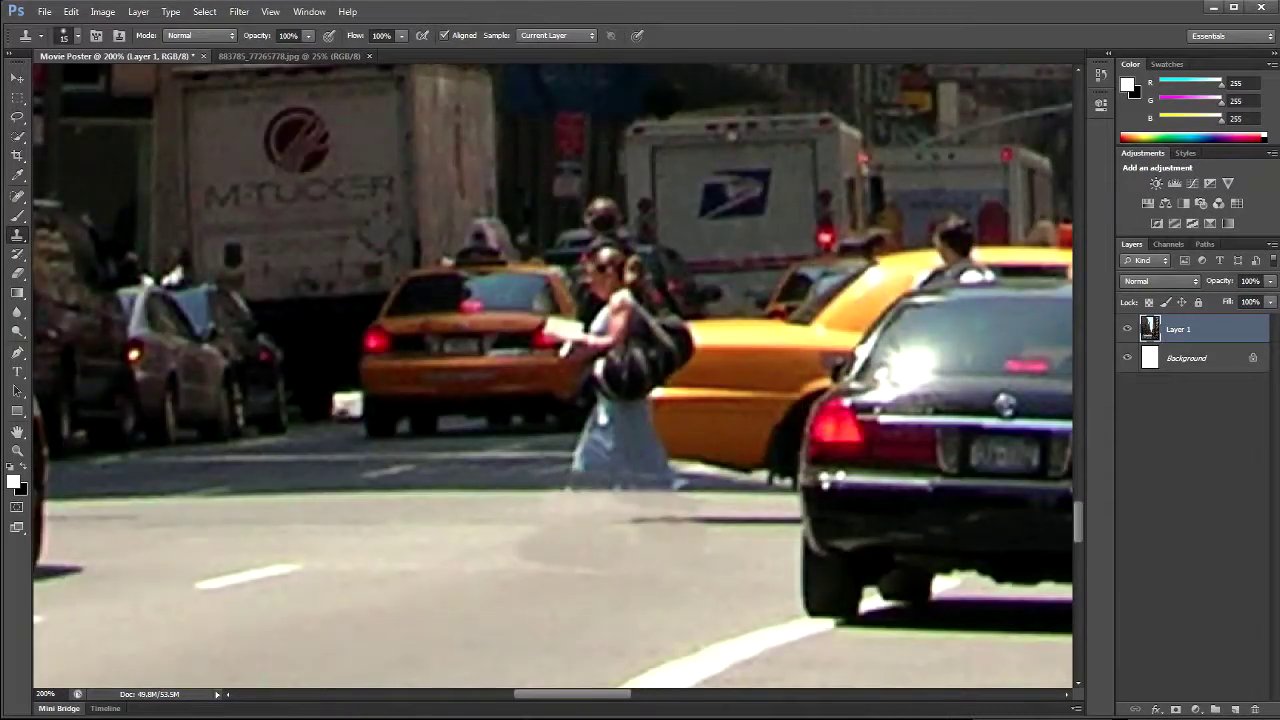
scroll(560, 376, "up", 4)
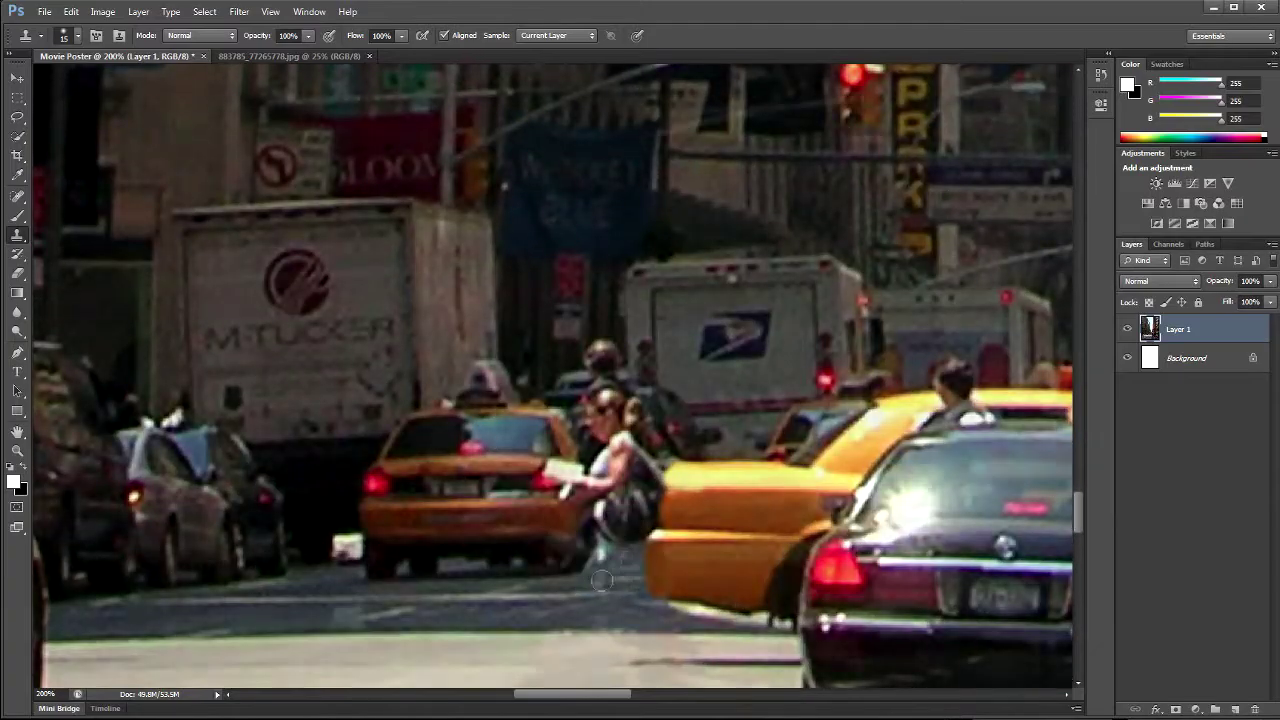
scroll(560, 376, "up", 4)
scroll(560, 376, "up", 1)
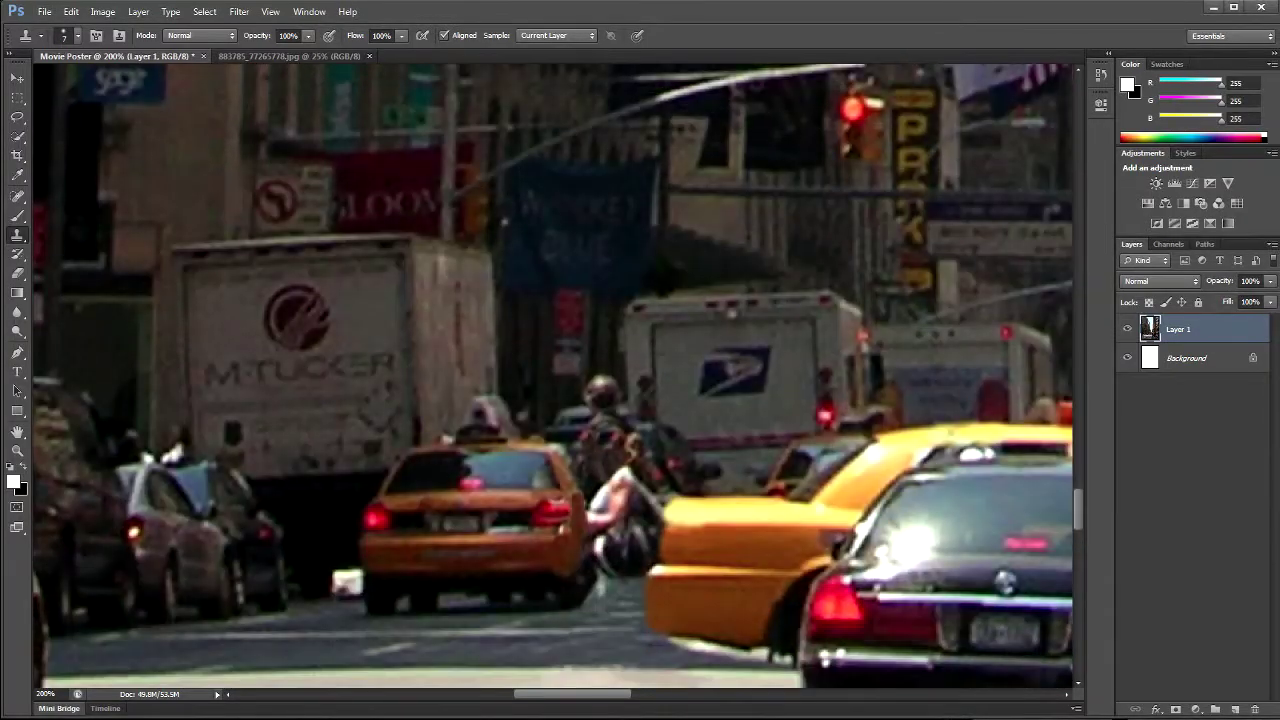
scroll(560, 376, "down", 2)
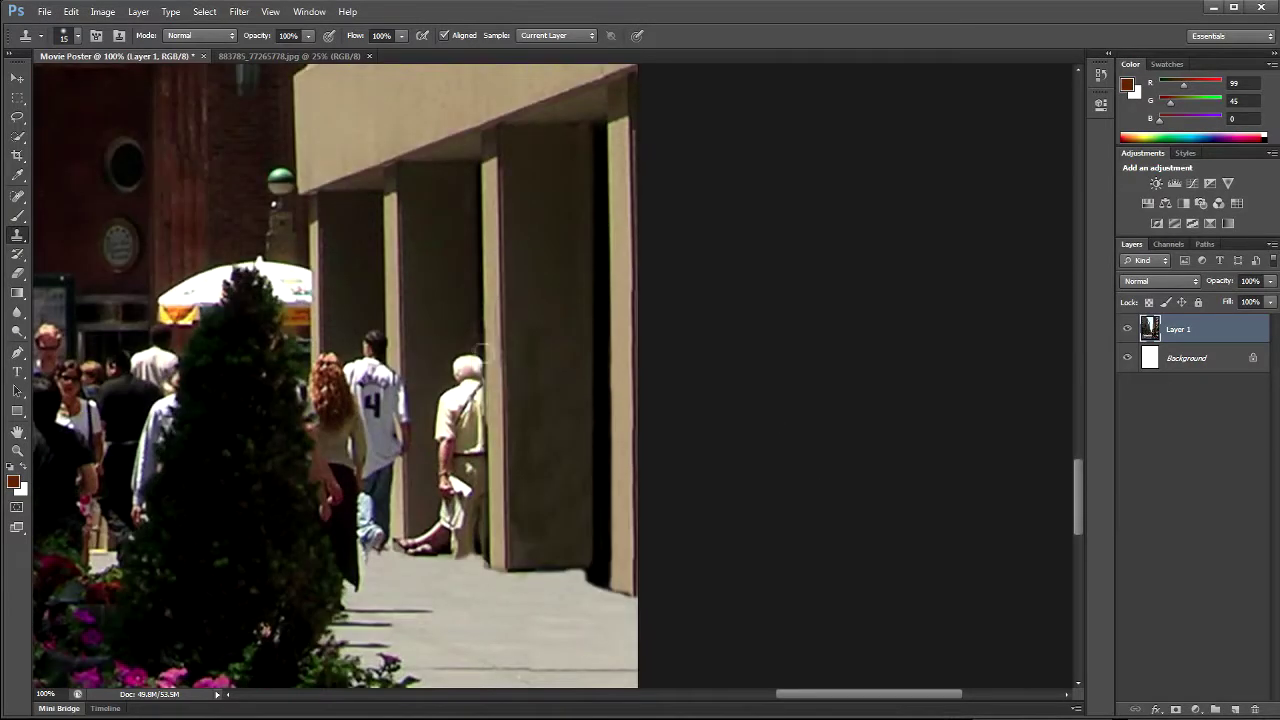
Step: Paint over the people by the pillars in dark brown and near-black, then zoom in
key("ctrl+plus")
key("ctrl+plus")
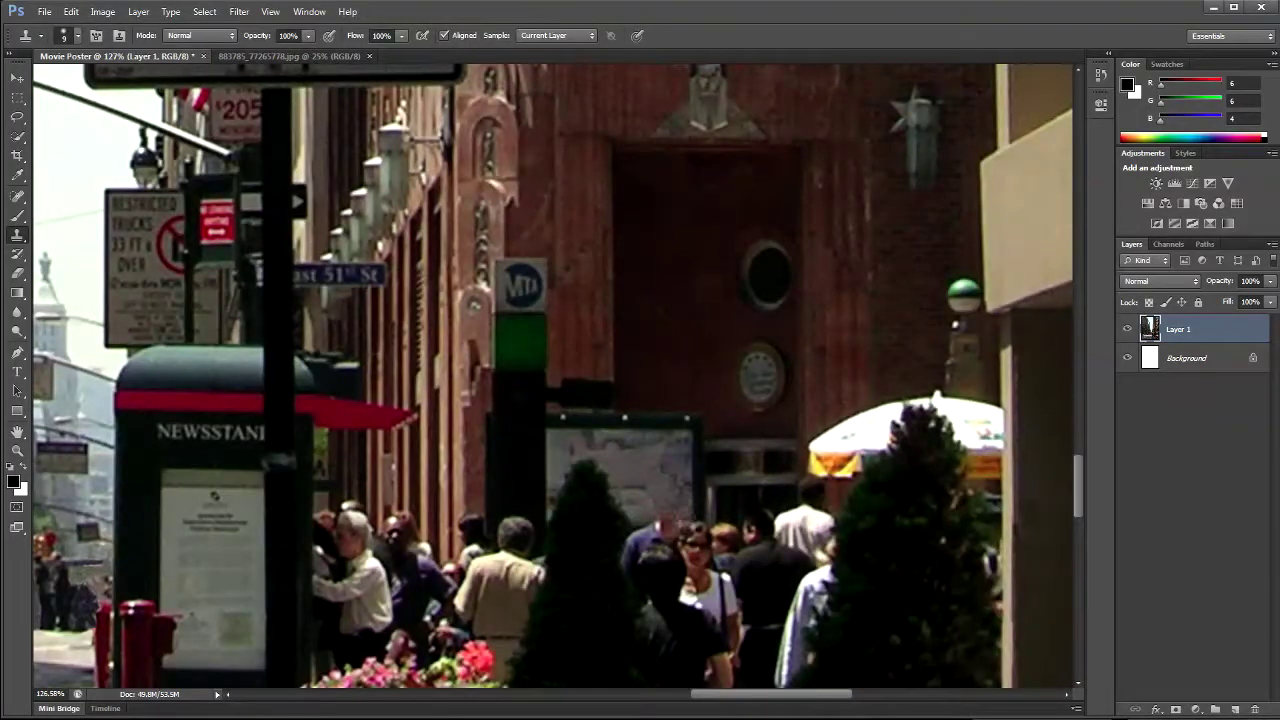
key("s")
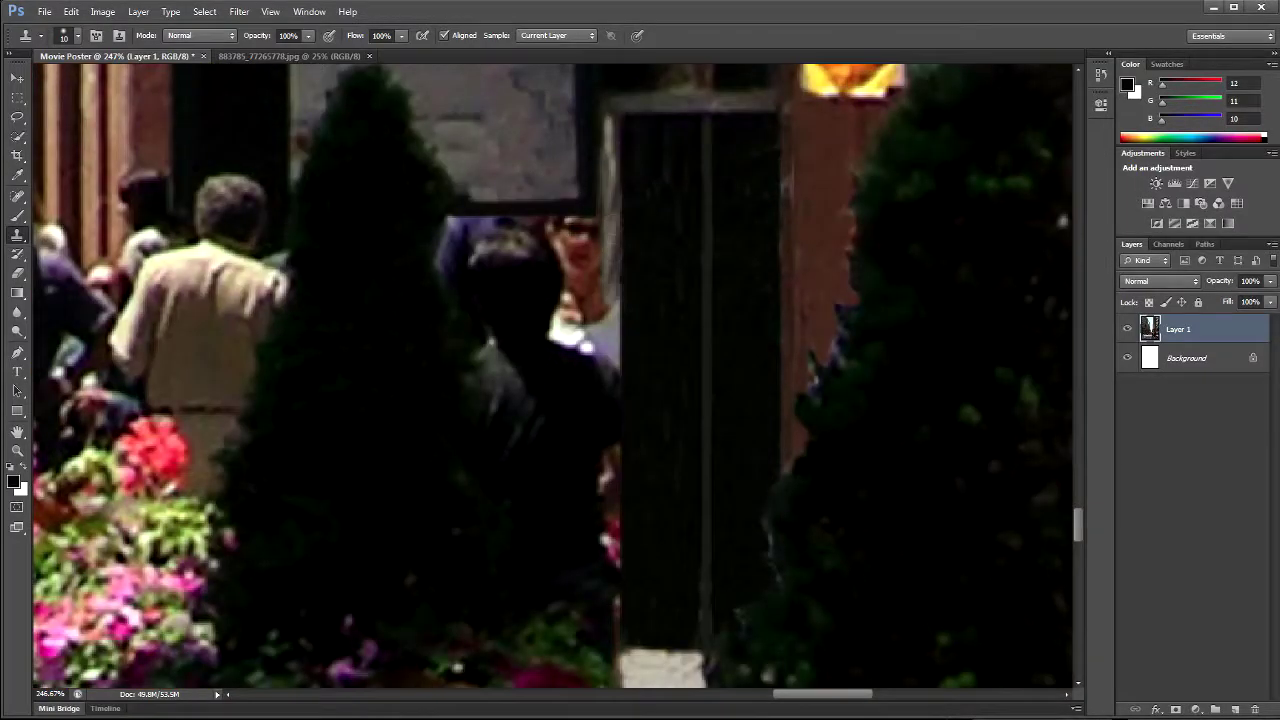
Step: Darken the figures by the flower bed and add a Hue/Saturation 1 adjustment layer above Layer 1
scroll(550, 375, "up", 3)
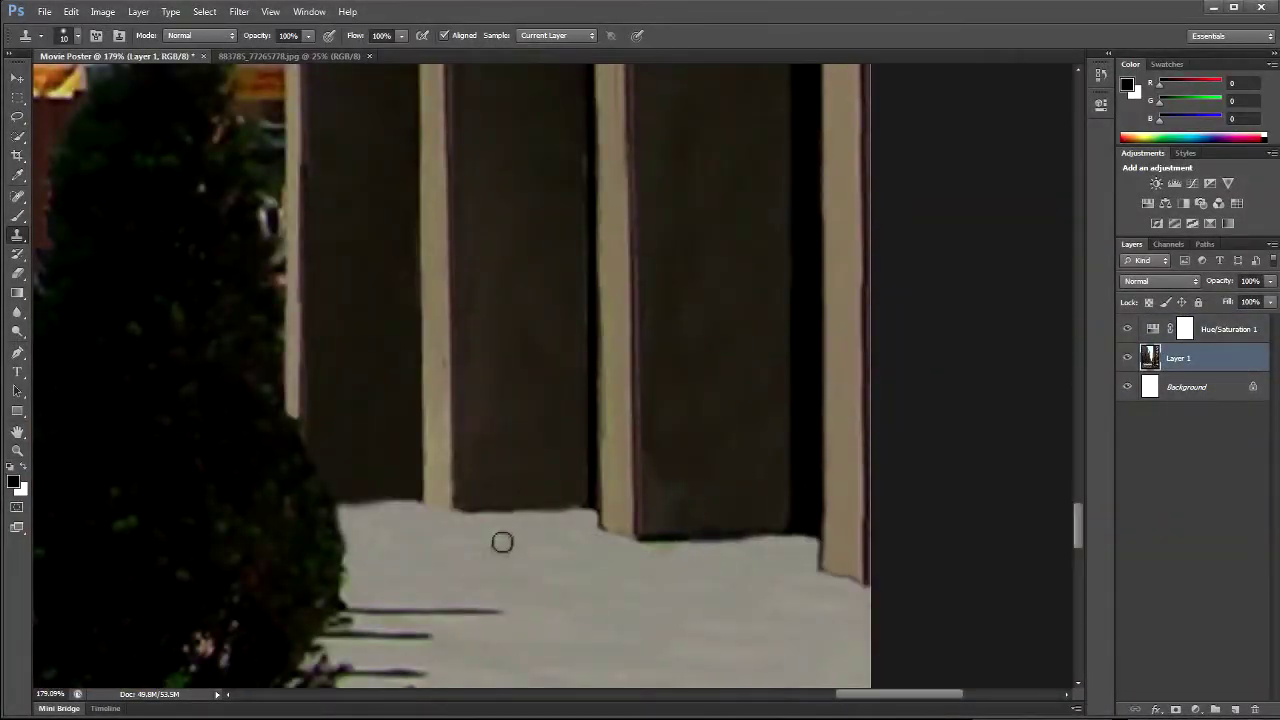
Step: Cover the dark patch beside the lettering with cloned brown wall, using a larger brush
scroll(502, 541, "up", 2)
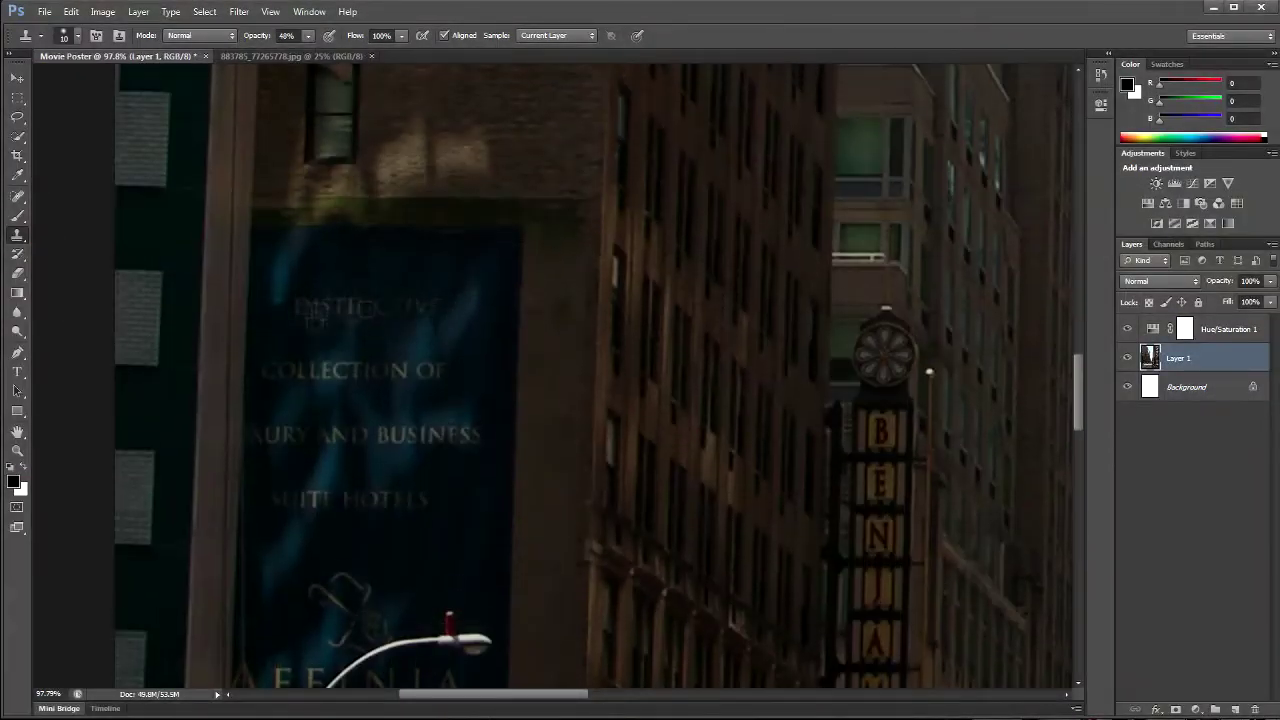
scroll(455, 358, "down", 2)
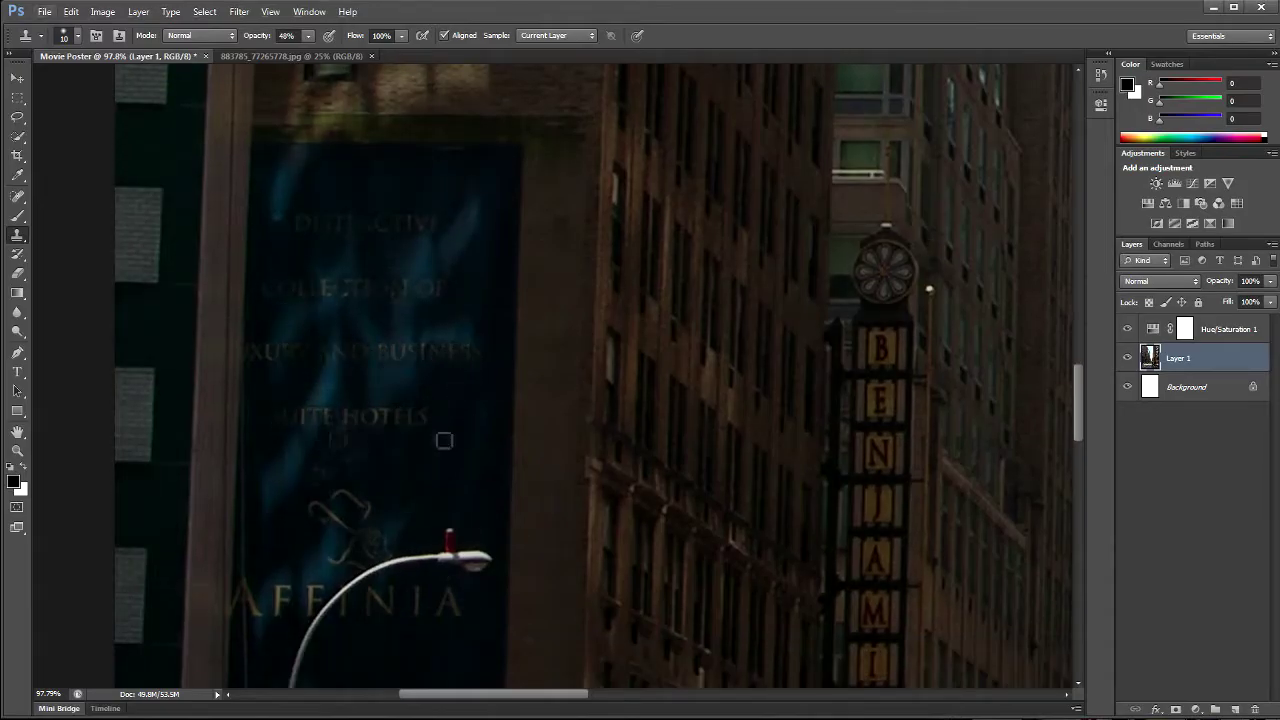
scroll(444, 440, "down", 12)
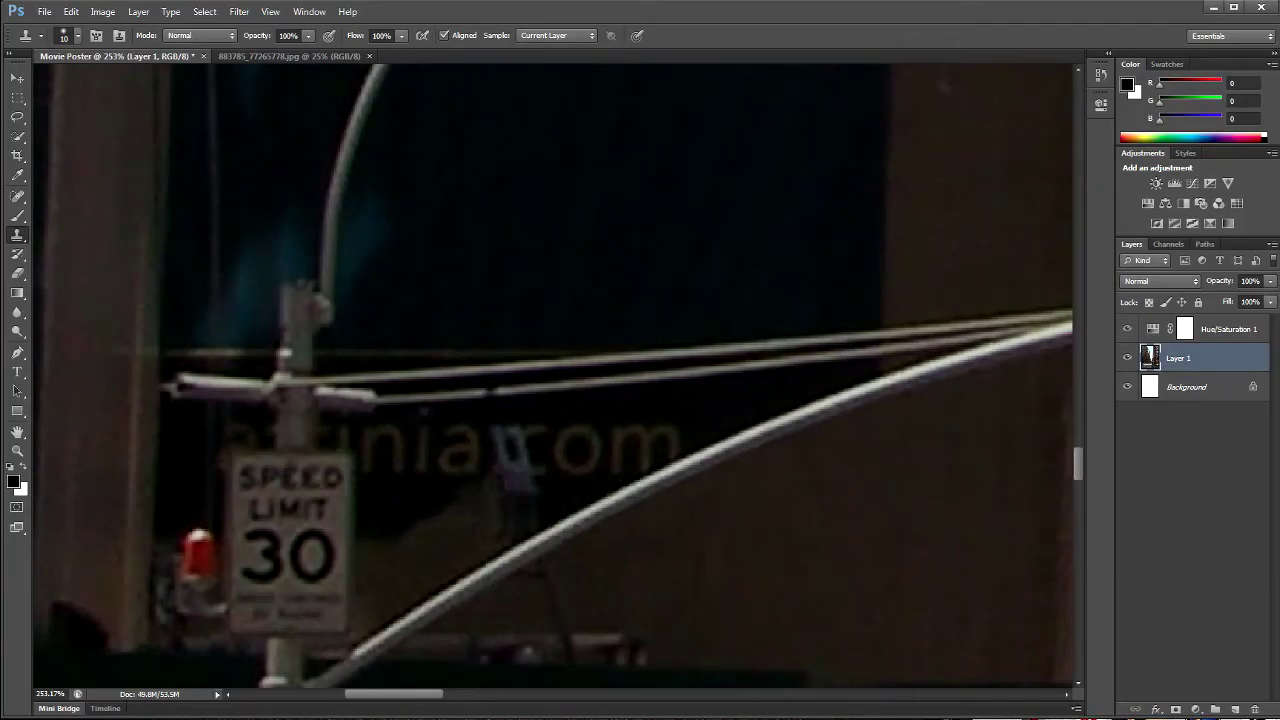
key("bracketright")
key("bracketright")
key("bracketright")
left_click_drag(680, 450, 820, 385)
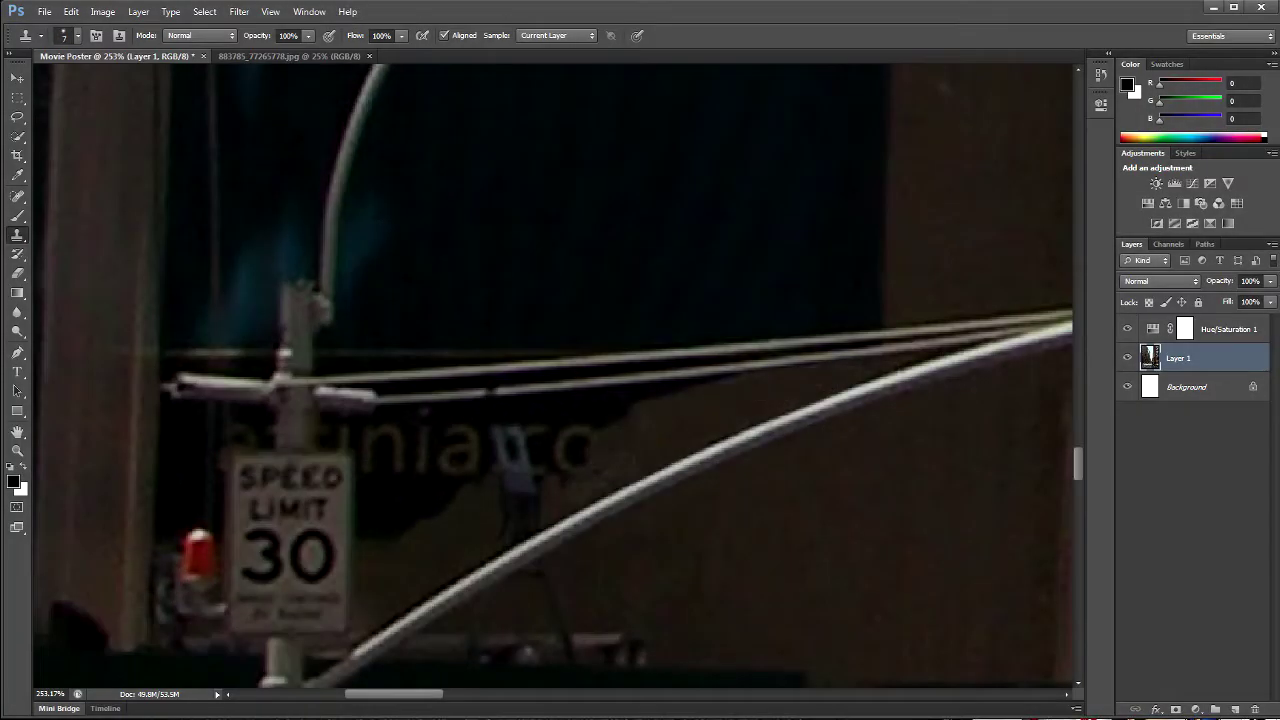
Step: Clone plain brown wall over the faint lettering behind the streetlight and wires
key("bracketleft")
key("bracketleft")
key("bracketleft")
key("bracketleft")
scroll(560, 452, "left", 2)
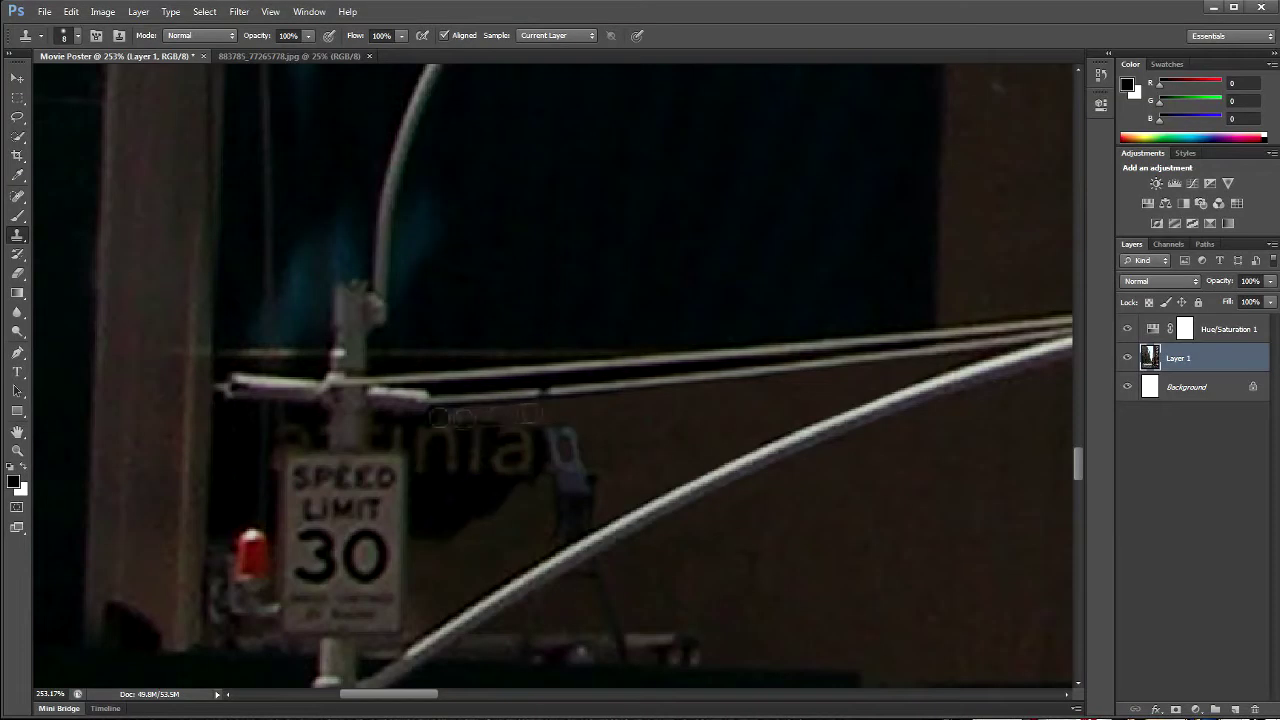
scroll(460, 440, "left", 10)
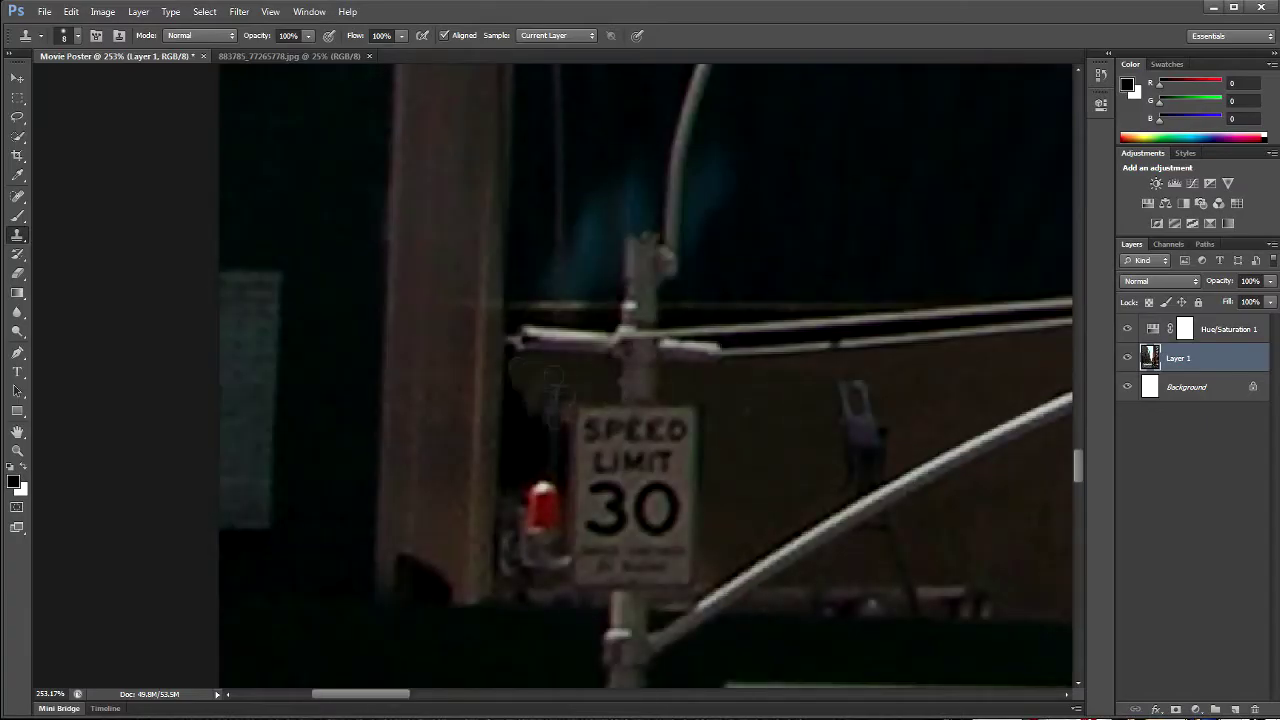
scroll(650, 375, "right", 10)
scroll(650, 375, "up", 3)
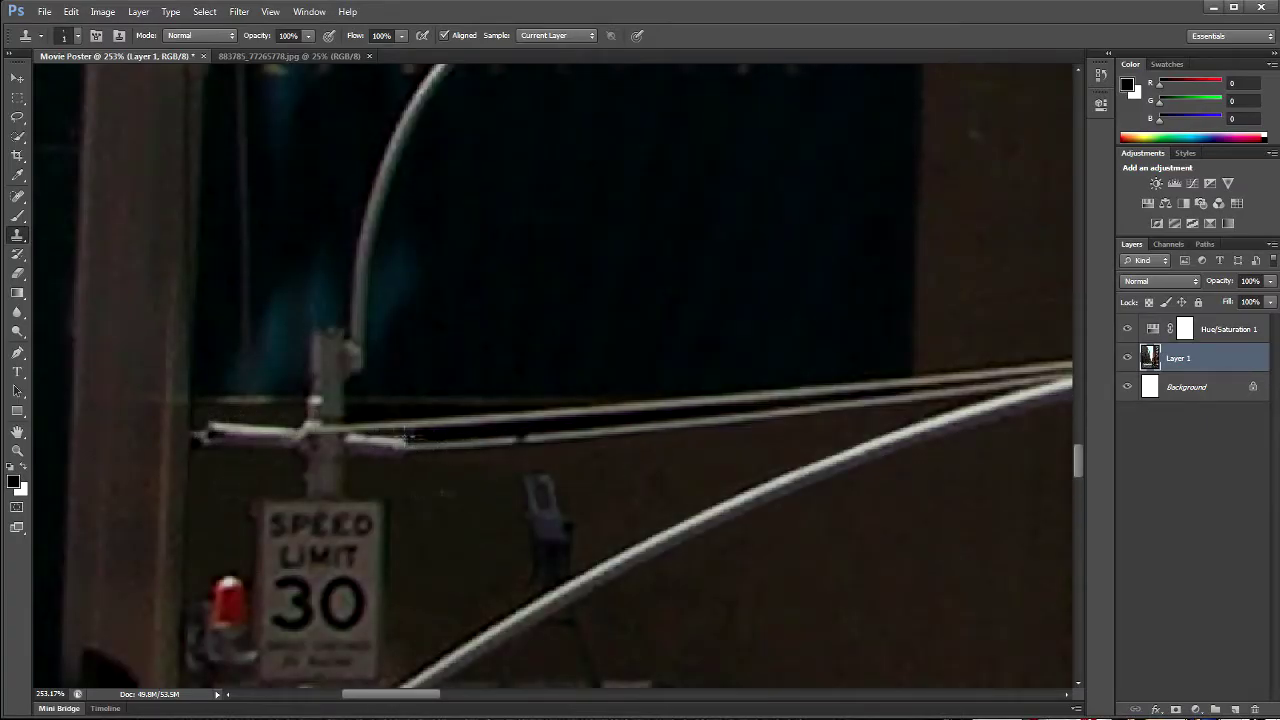
left_click_drag(715, 420, 510, 420)
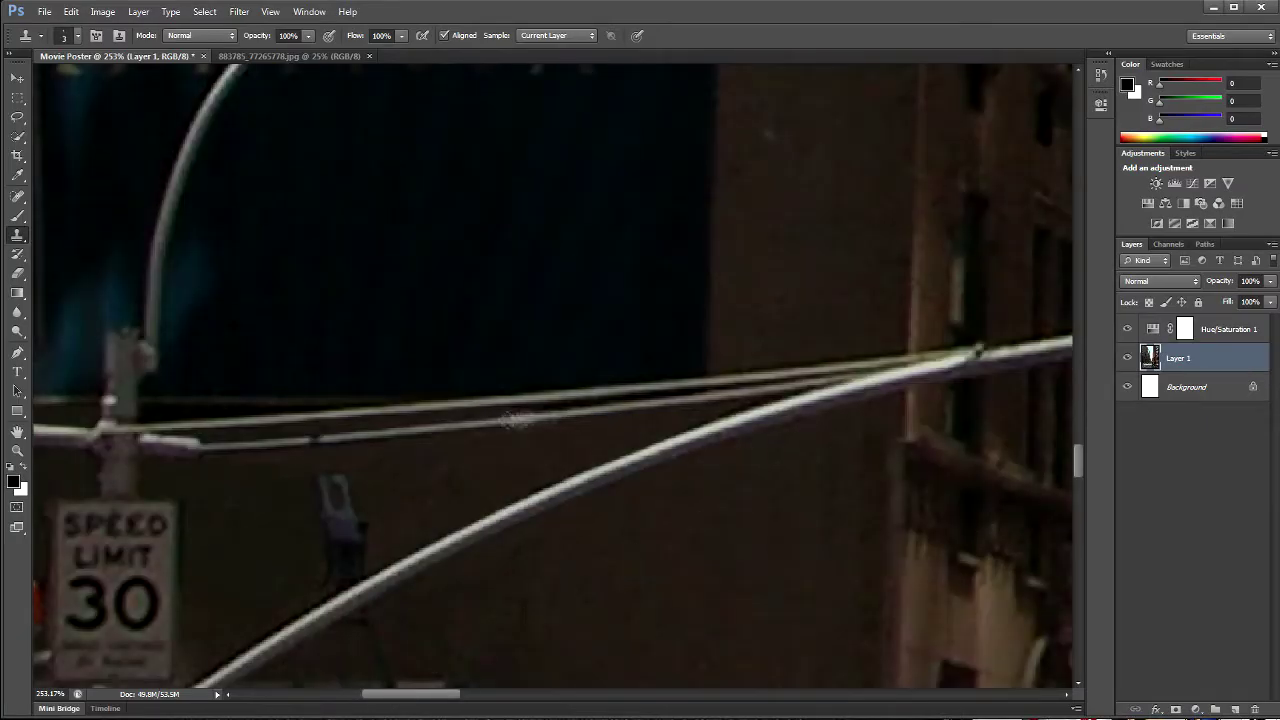
scroll(690, 402, "up", 2)
scroll(510, 455, "left", 4)
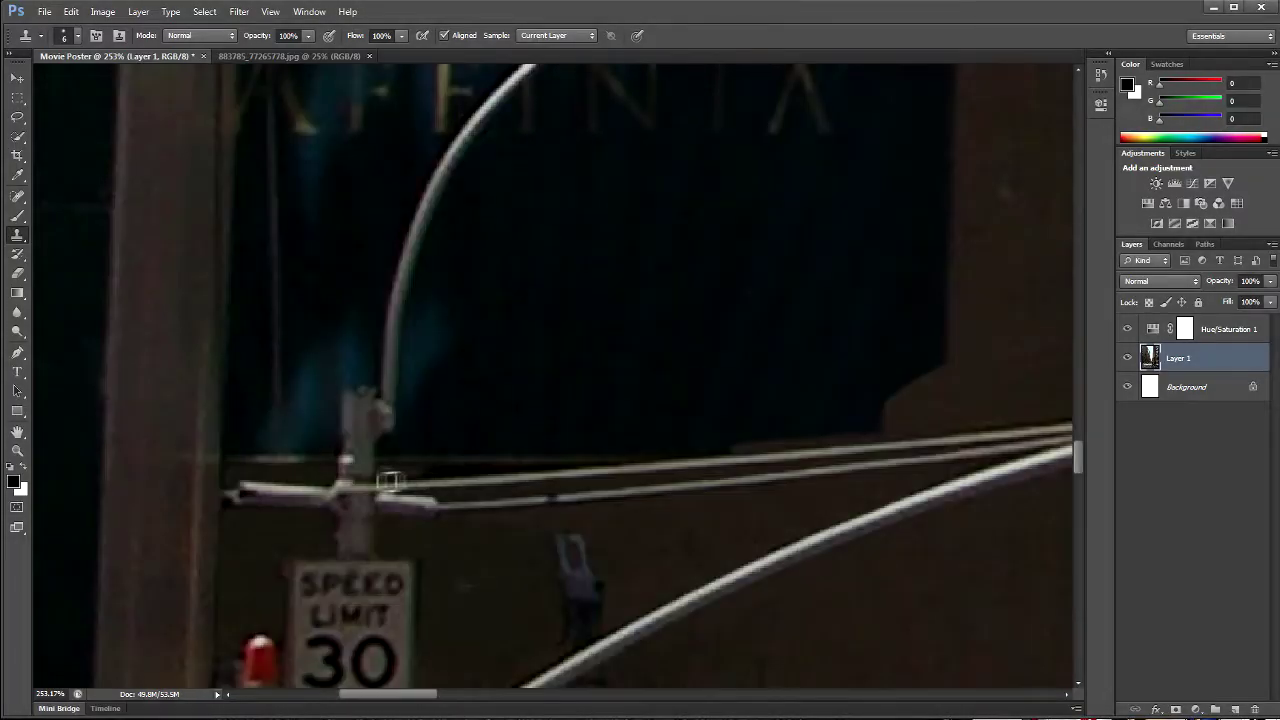
scroll(522, 485, "up", 1)
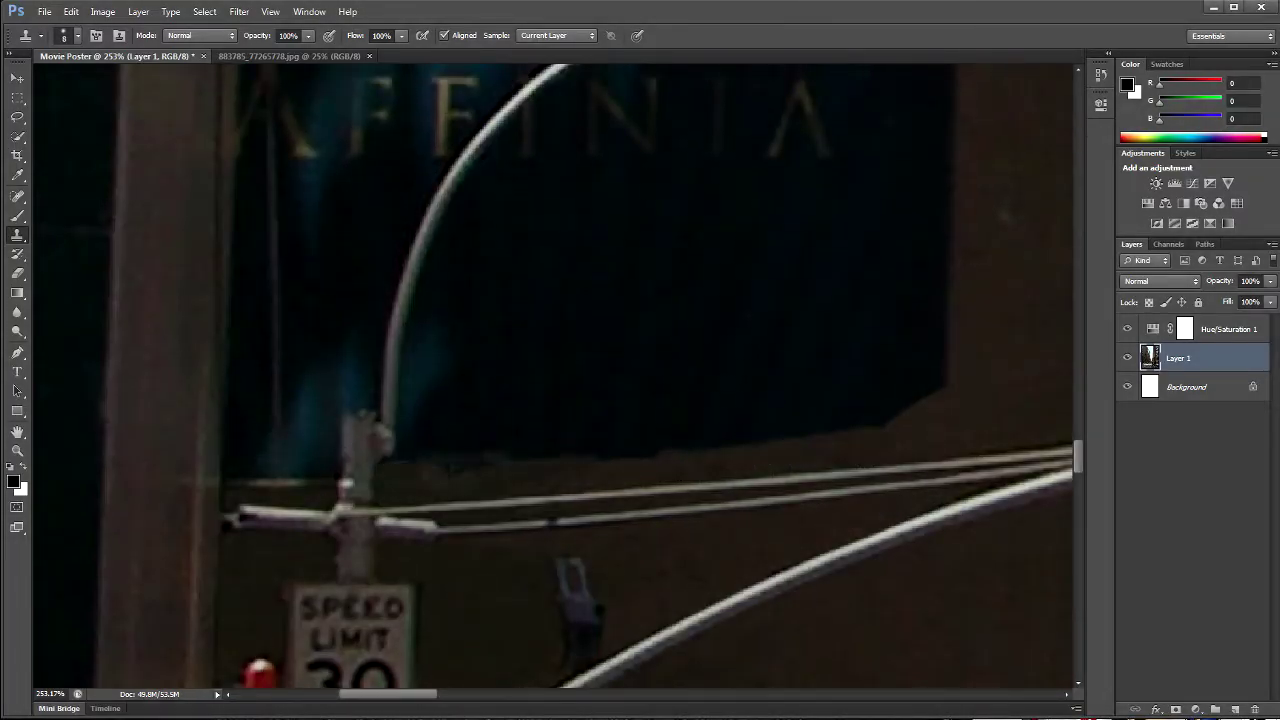
scroll(336, 447, "down", 5)
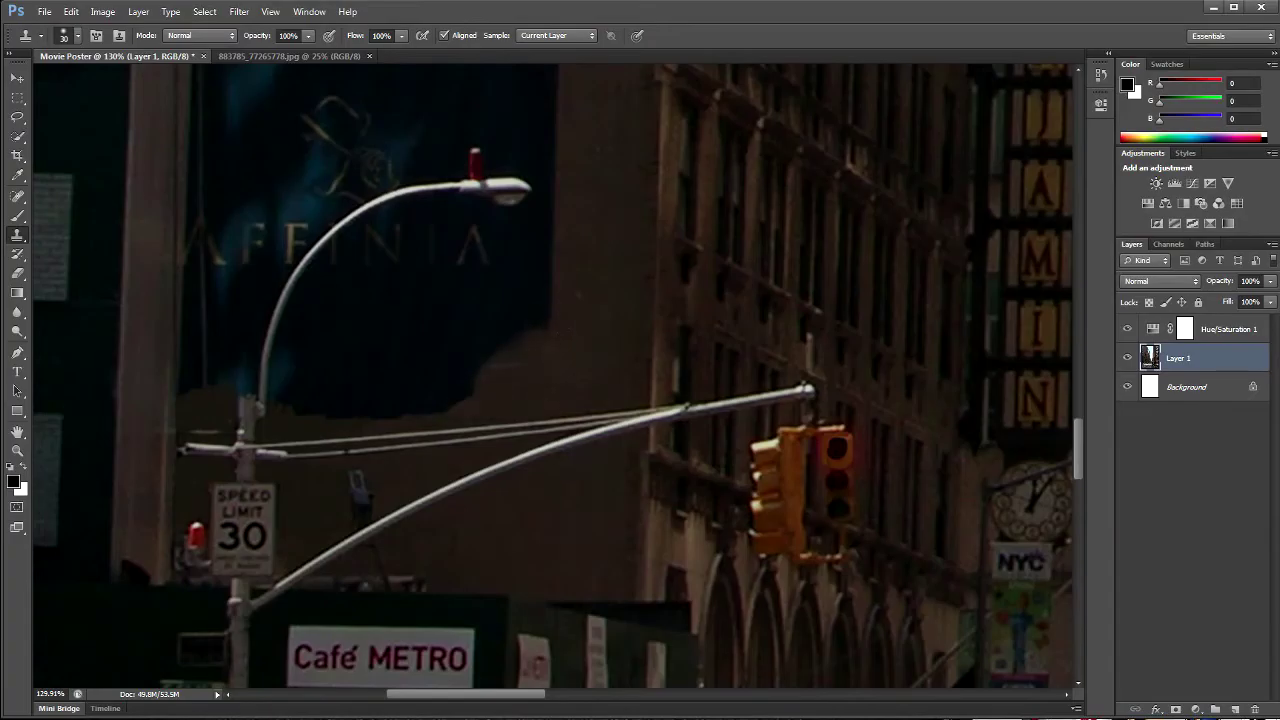
scroll(277, 414, "up", 7)
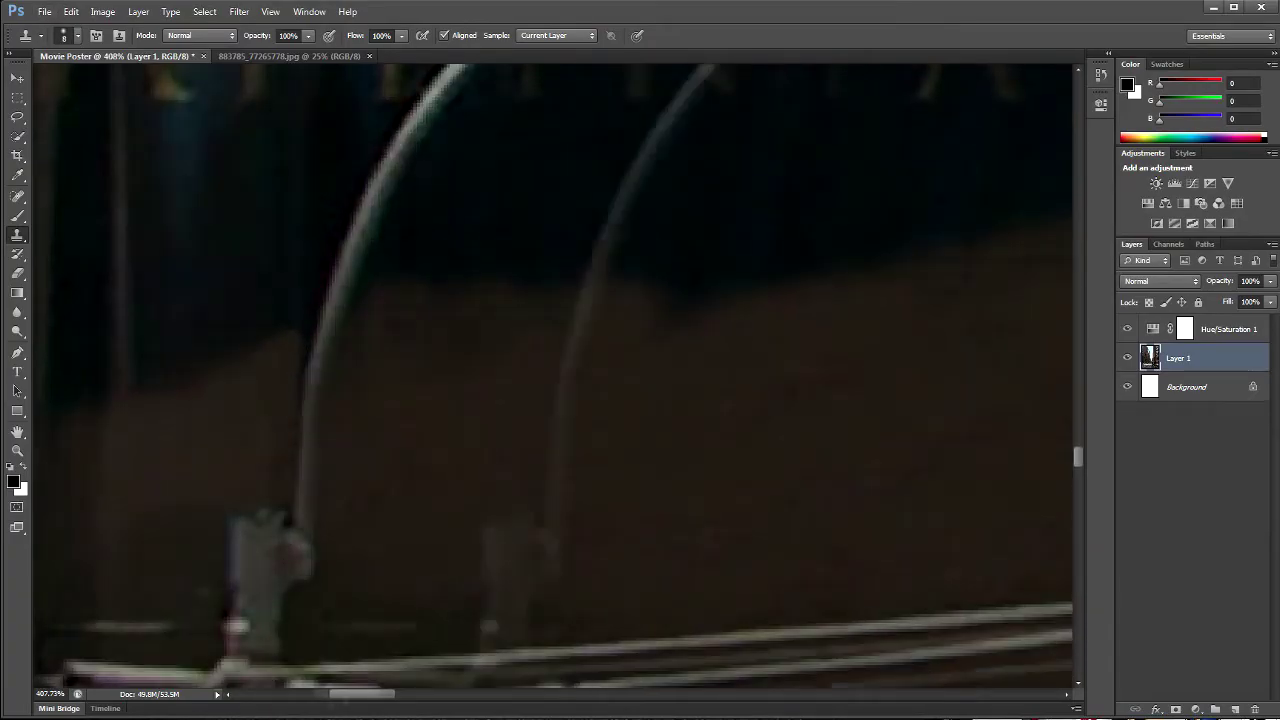
scroll(277, 414, "down", 6)
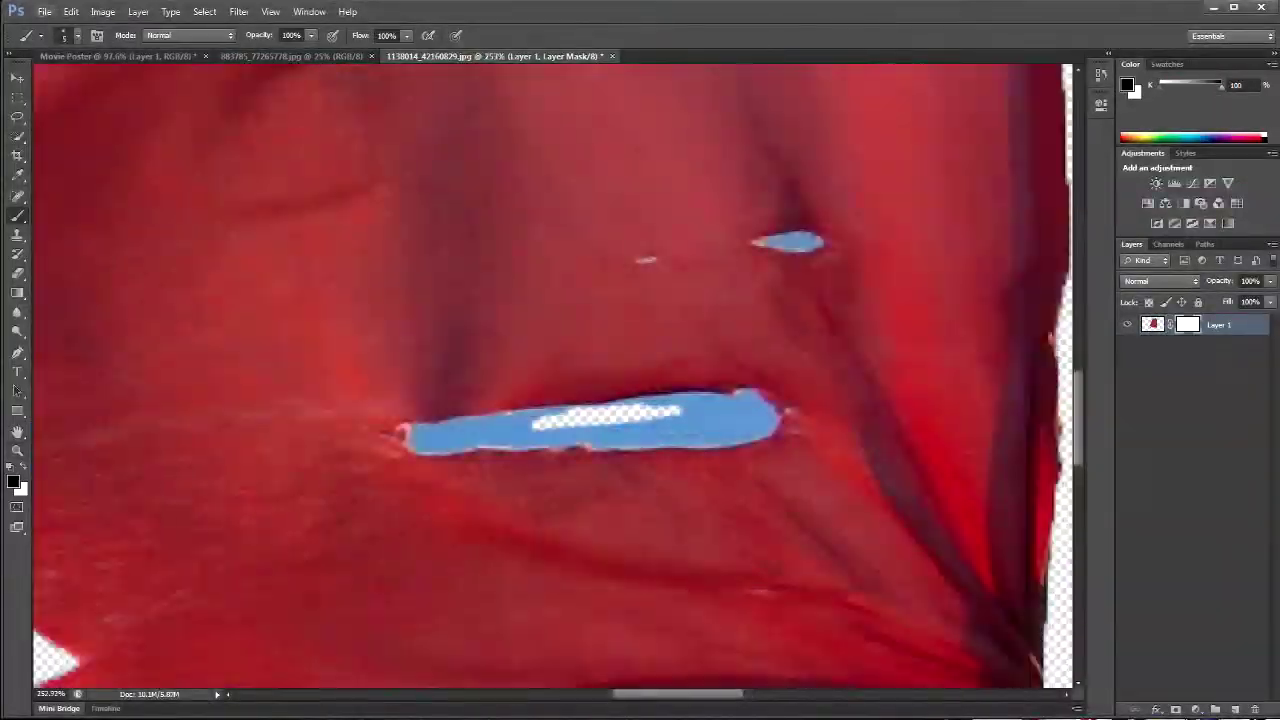
Step: Mask out the blue sky still showing through the torn flag's hole
mouse_move(420, 430)
left_mouse_down()
mouse_move(575, 440)
mouse_move(775, 425)
left_mouse_up()
scroll(600, 400, "up", 1)
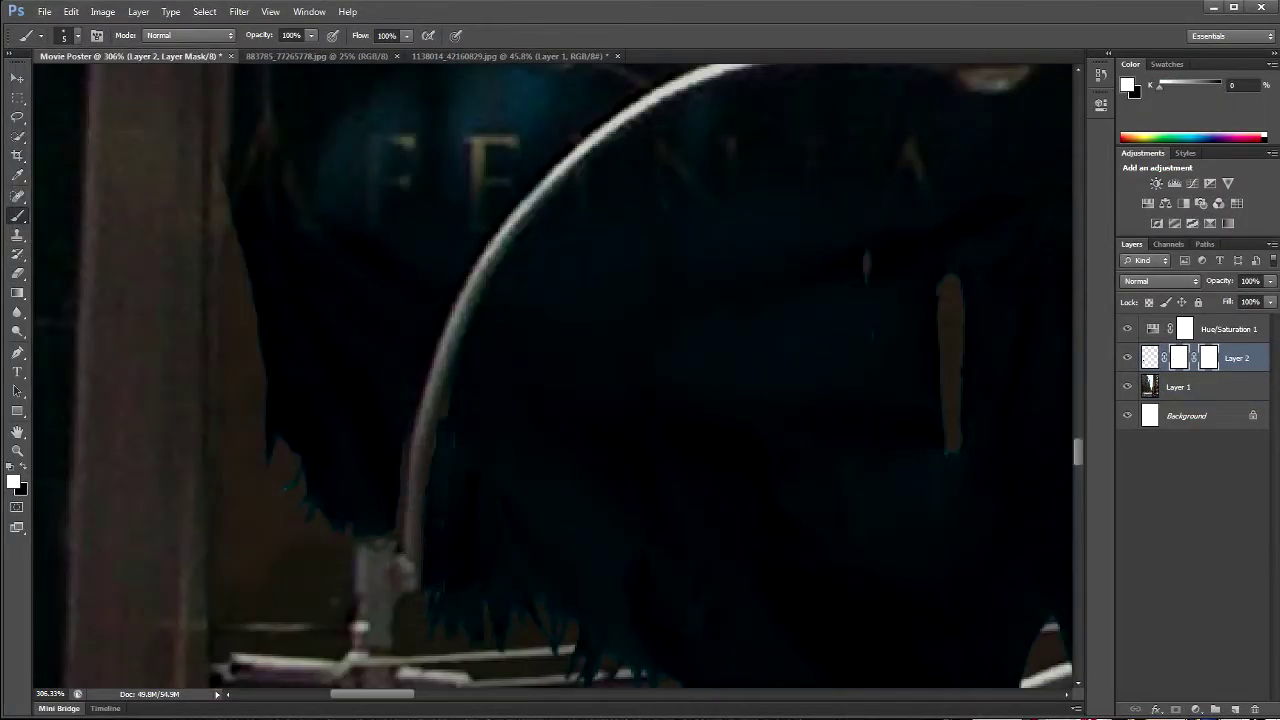
Step: Paint the flag's mask so the wires and pole show in front of the flag
key("x")
left_click_drag(690, 690, 580, 480)
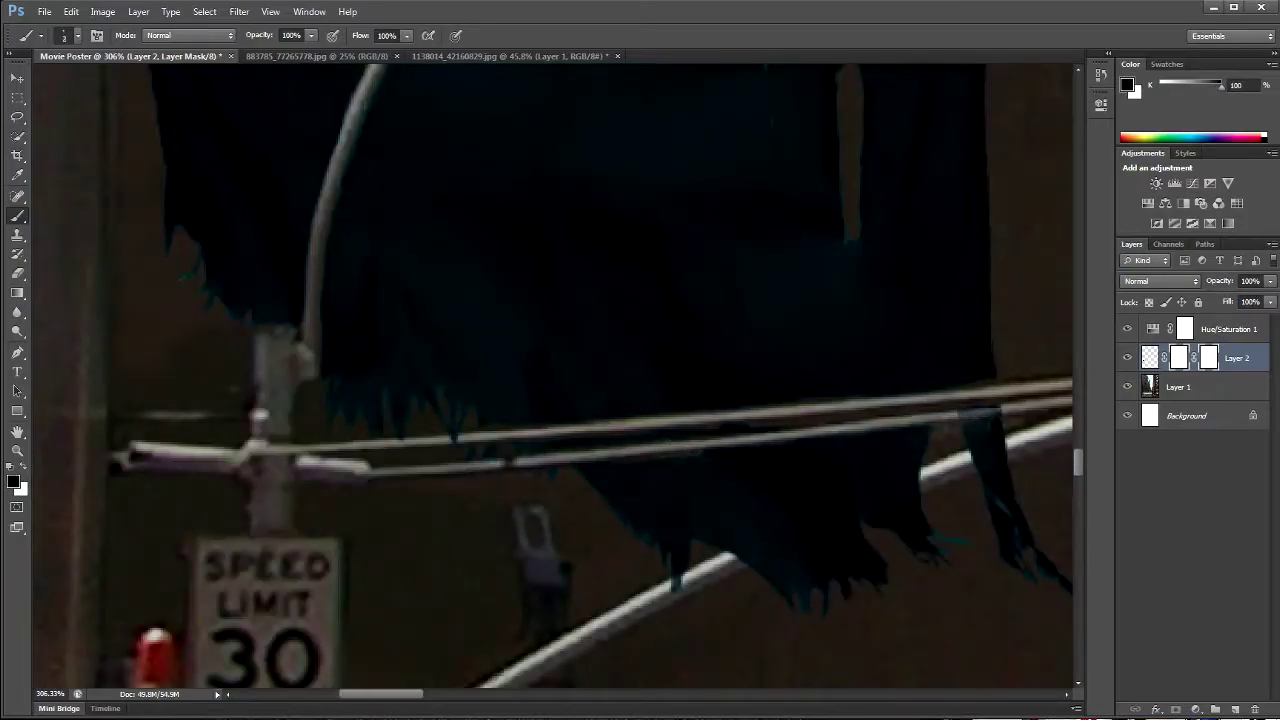
key("x")
scroll(553, 376, "up", 3)
left_click_drag(480, 330, 970, 340)
scroll(970, 340, "down", 5)
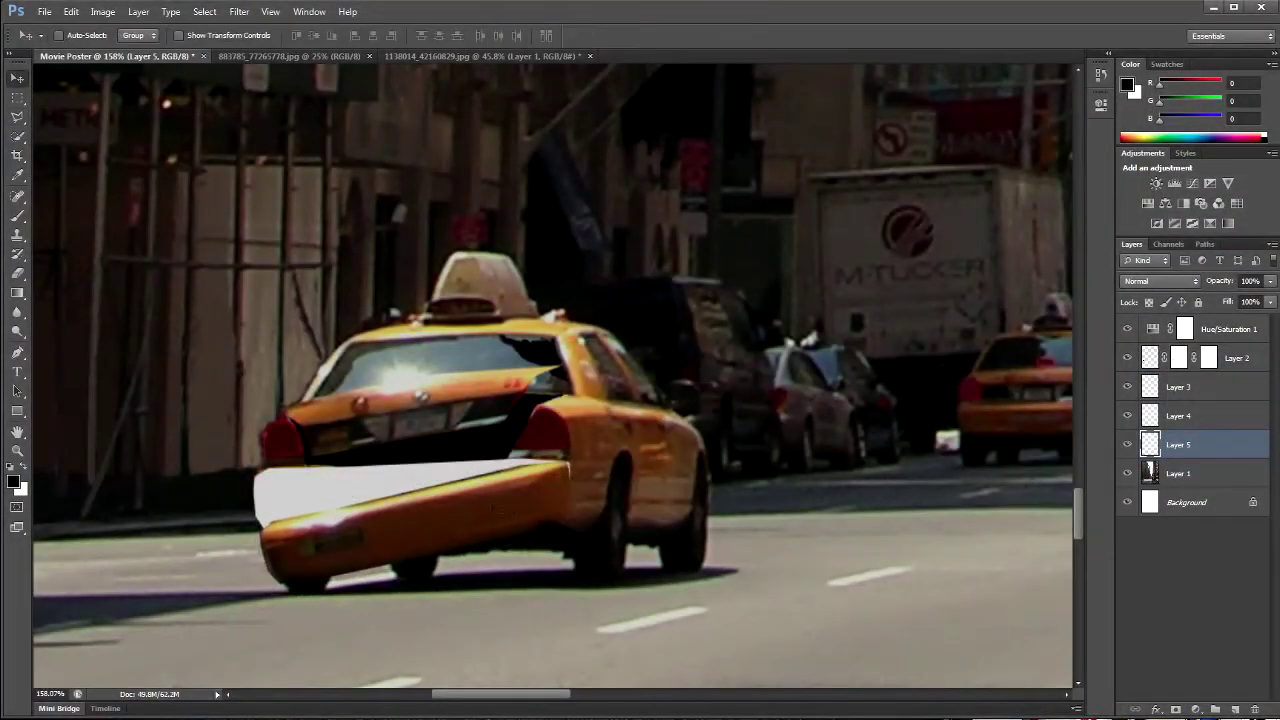
Step: On Layer 1, darken the right-sidewalk shrubs and figures with Clone Stamp and a 70% black brush
key("s")
key("alt+bracketleft")
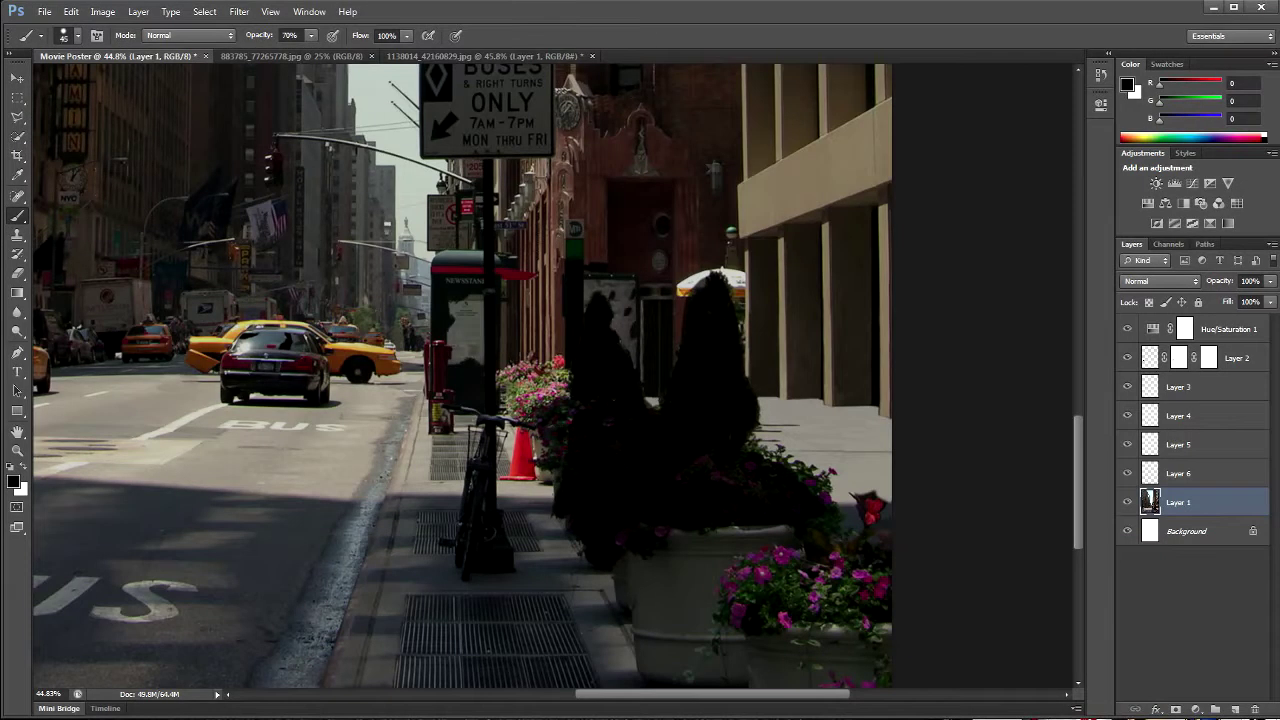
scroll(862, 446, "down", 3)
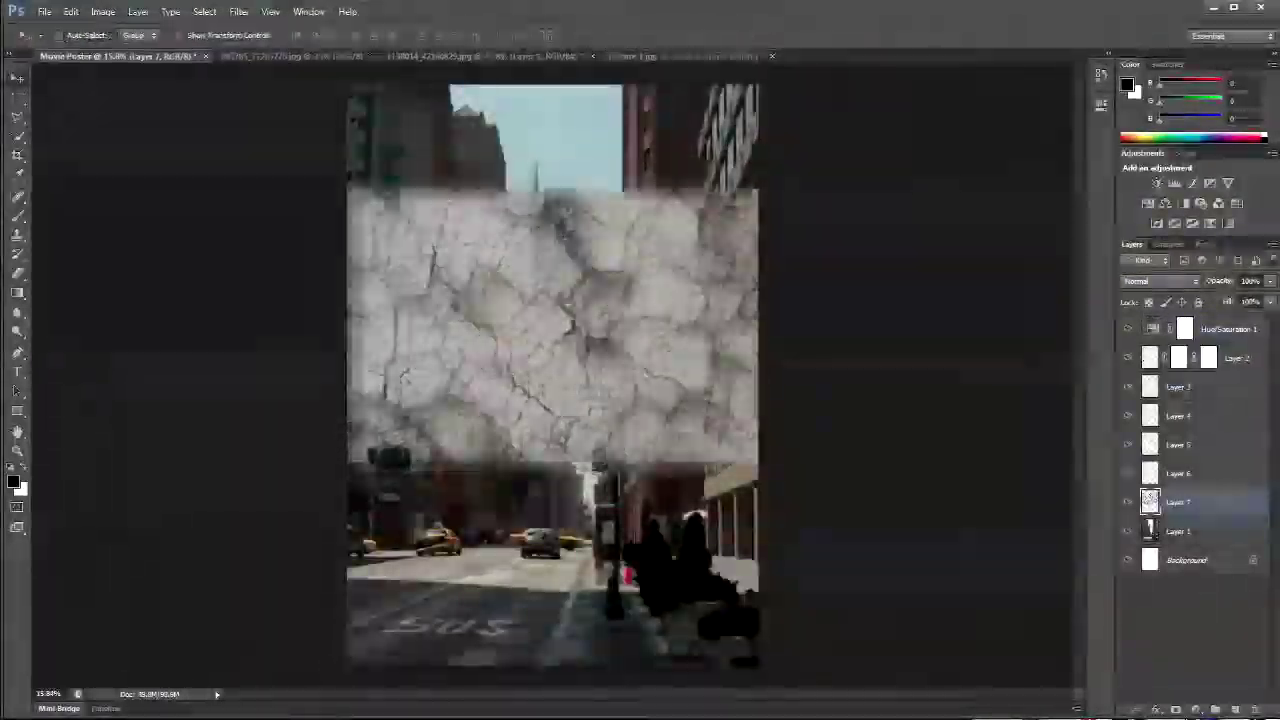
Step: Apply Vanishing Point to the crack texture, then add Dark-Clouds.jpeg as masked Layer 11
left_click(286, 140)
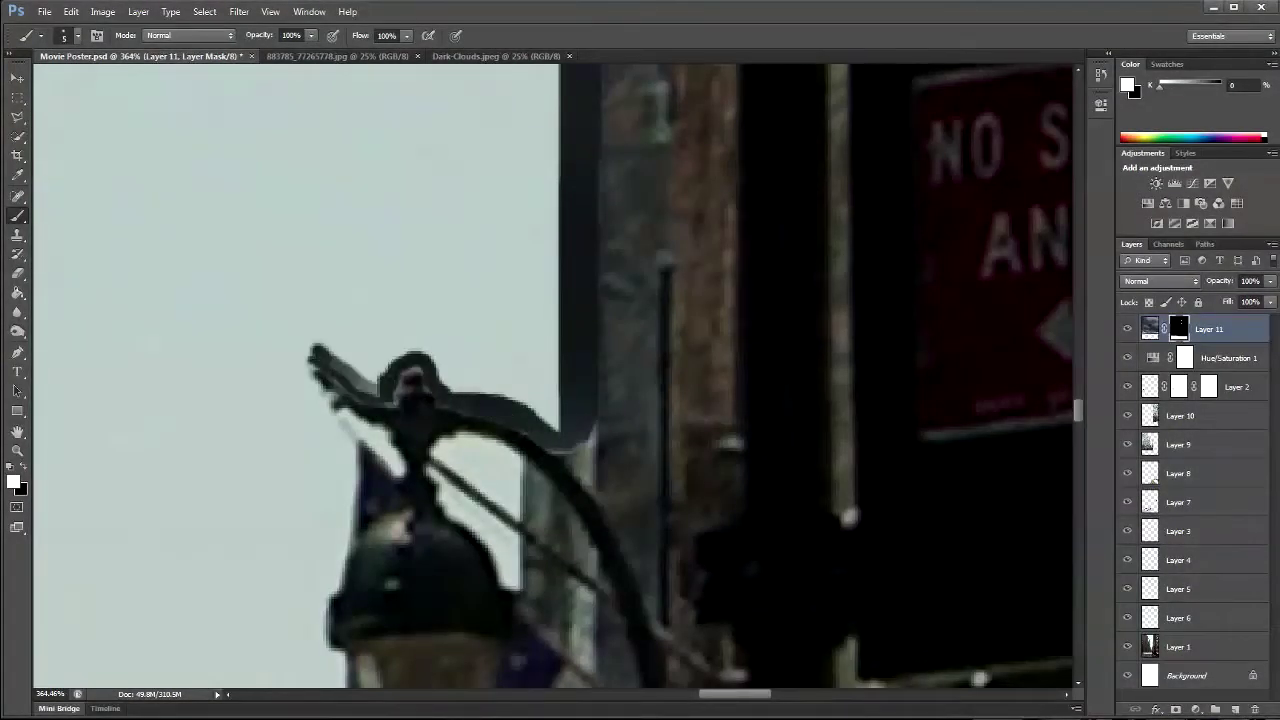
Step: Reveal the cloud sky beneath the street lamp arm with a larger mask brush
scroll(341, 339, "up", 2)
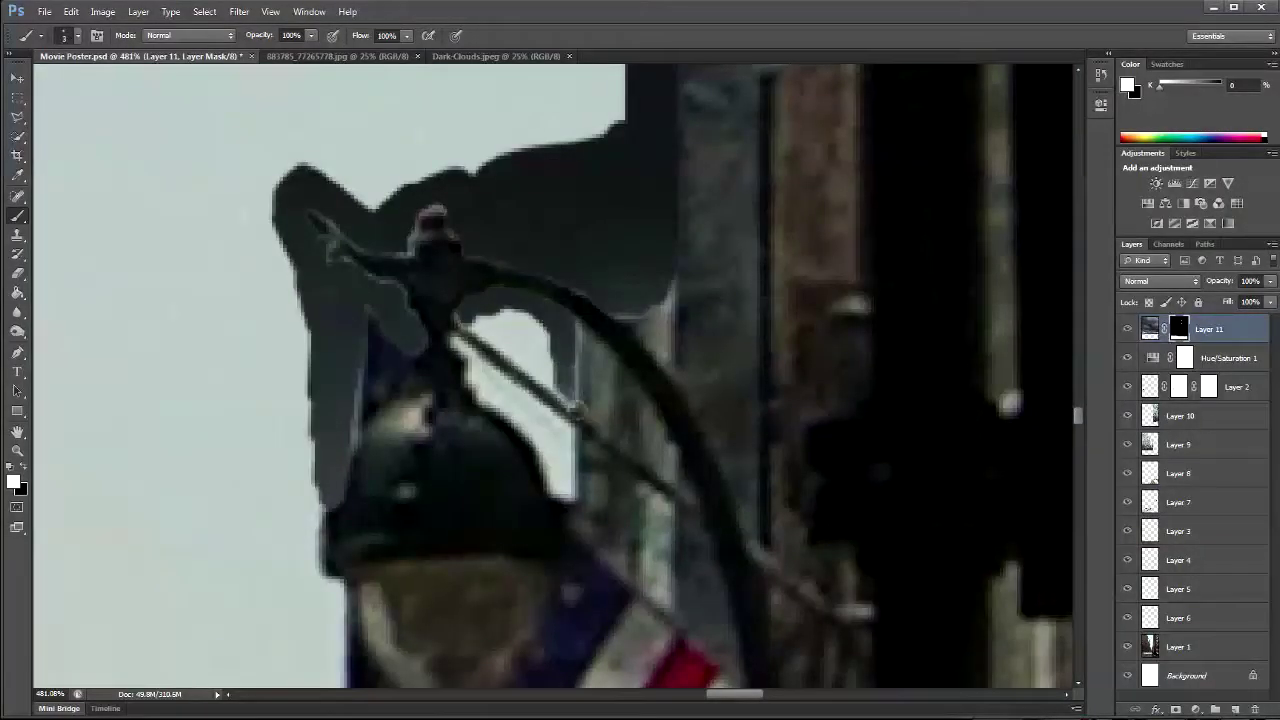
scroll(553, 375, "down", 3)
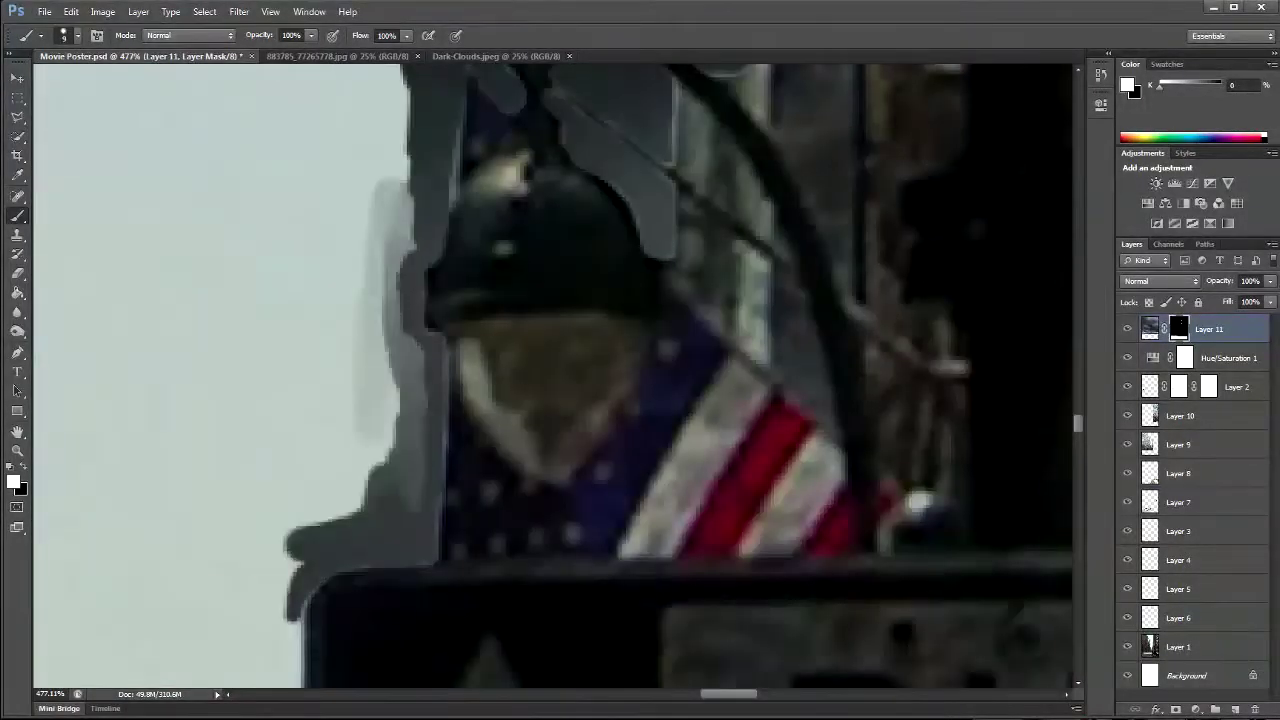
scroll(365, 420, "up", 2)
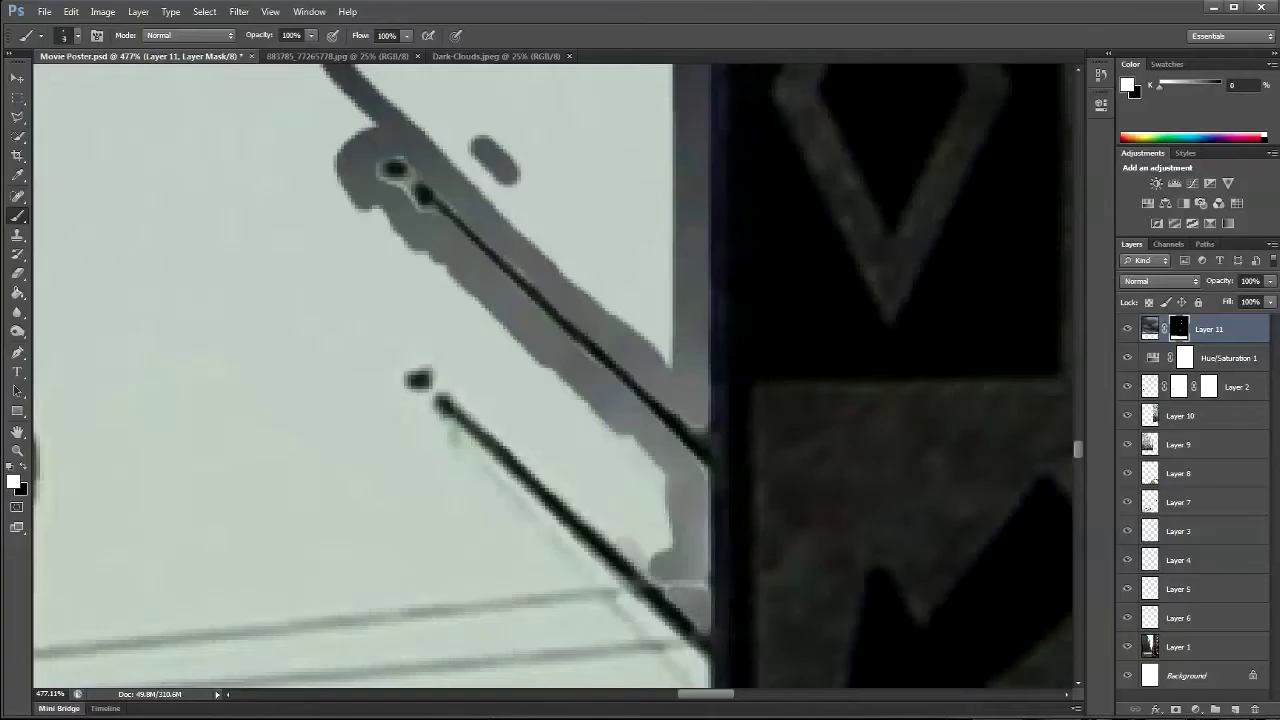
scroll(555, 375, "down", 3)
scroll(555, 375, "left", 3)
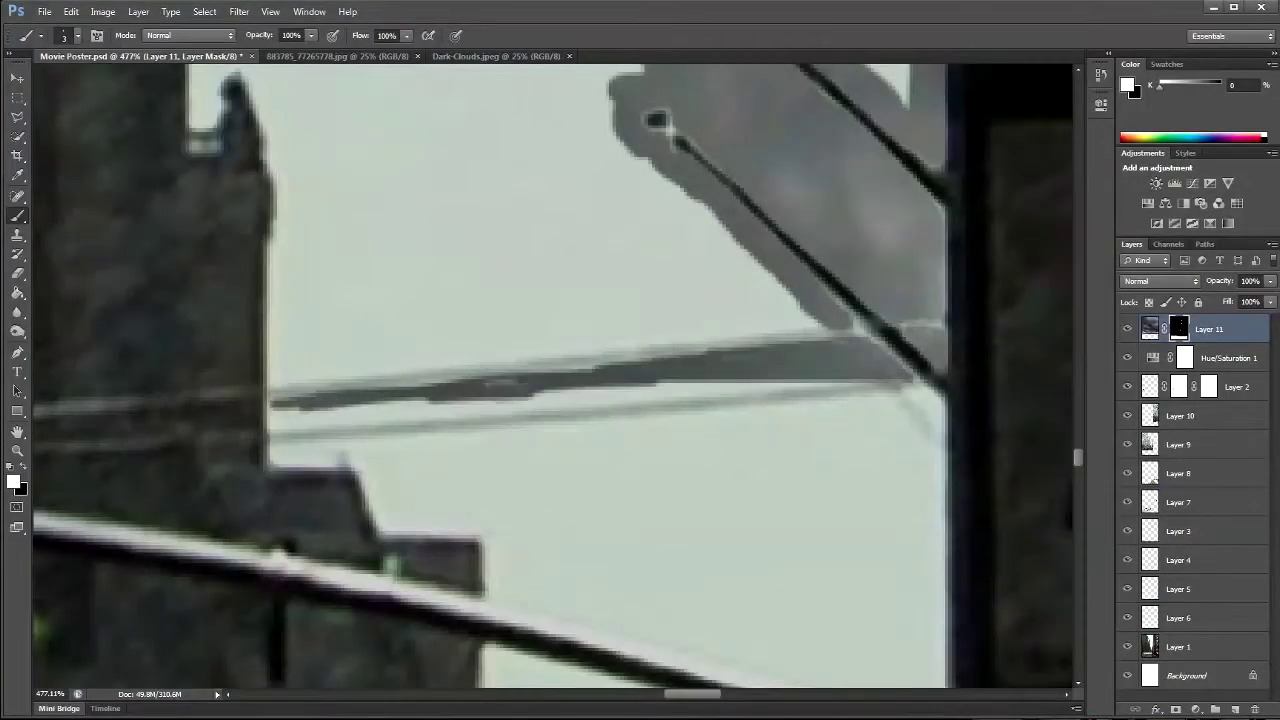
scroll(553, 375, "down", 2)
scroll(553, 375, "right", 3)
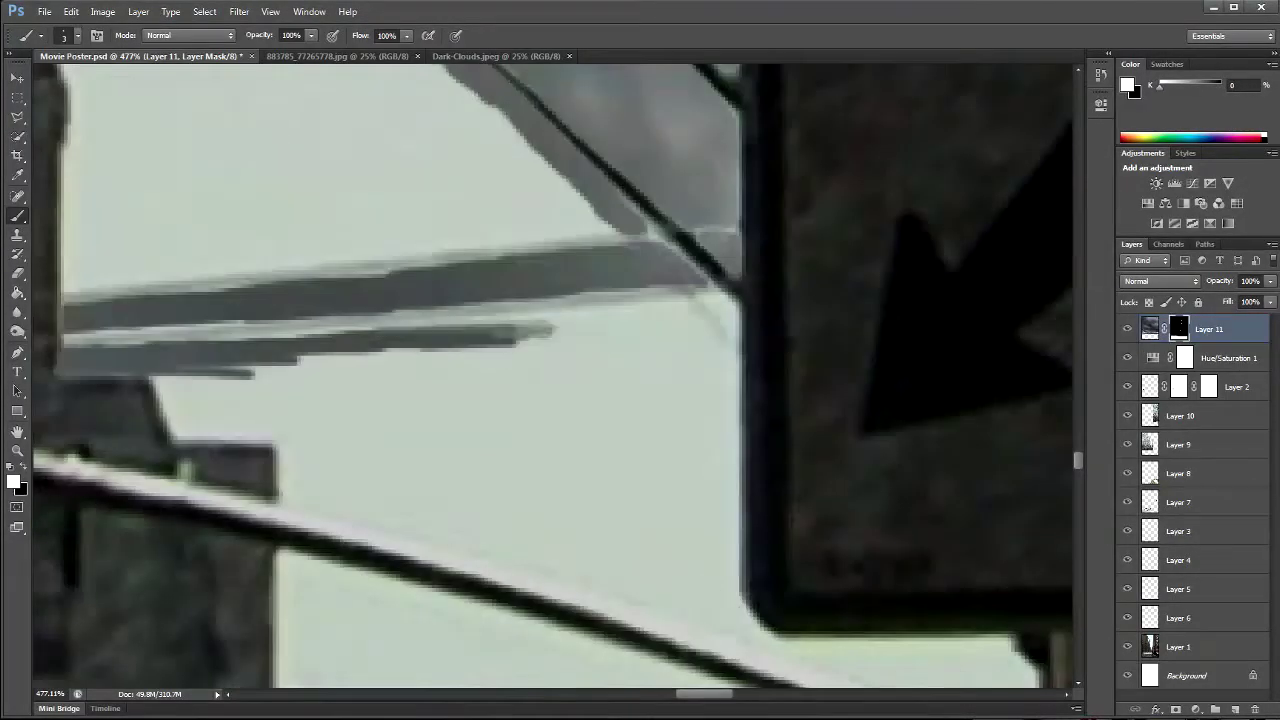
scroll(553, 375, "down", 1)
key("bracketright")
key("bracketright")
key("bracketright")
key("bracketright")
key("bracketright")
key("bracketright")
left_click_drag(300, 390, 690, 530)
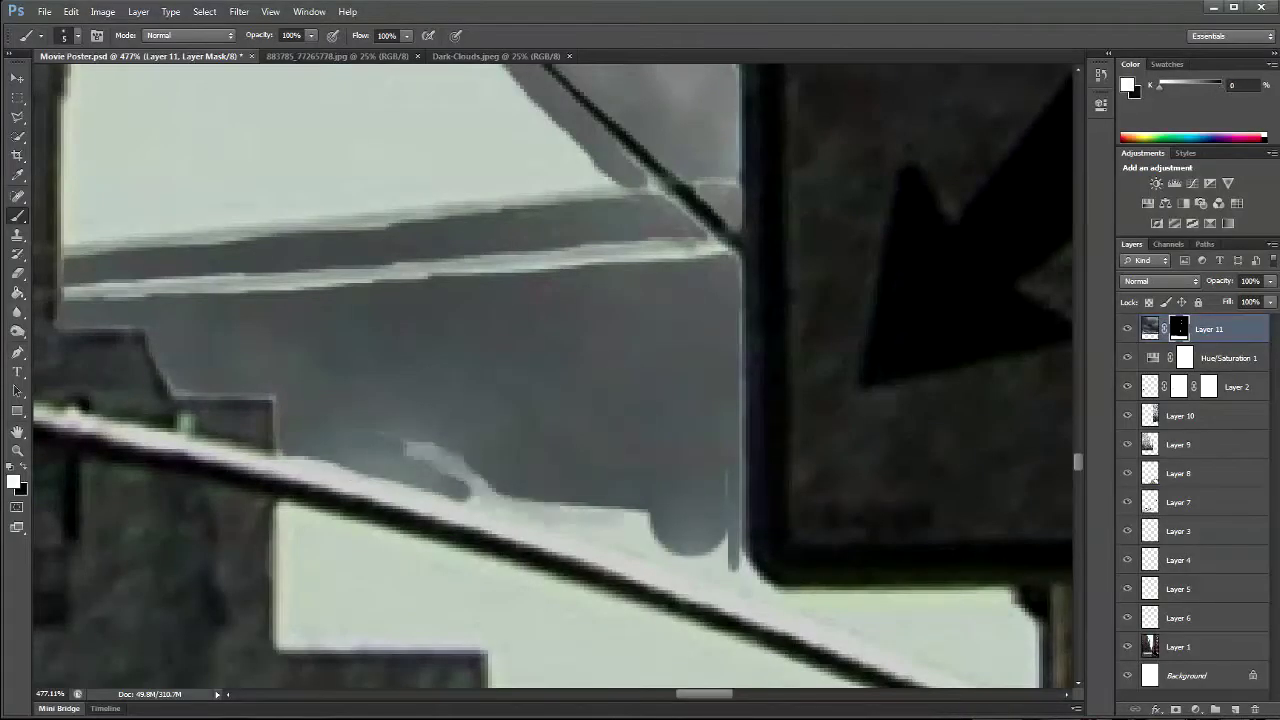
scroll(553, 375, "down", 5)
scroll(553, 375, "right", 2)
key("x")
scroll(553, 251, "down", 3)
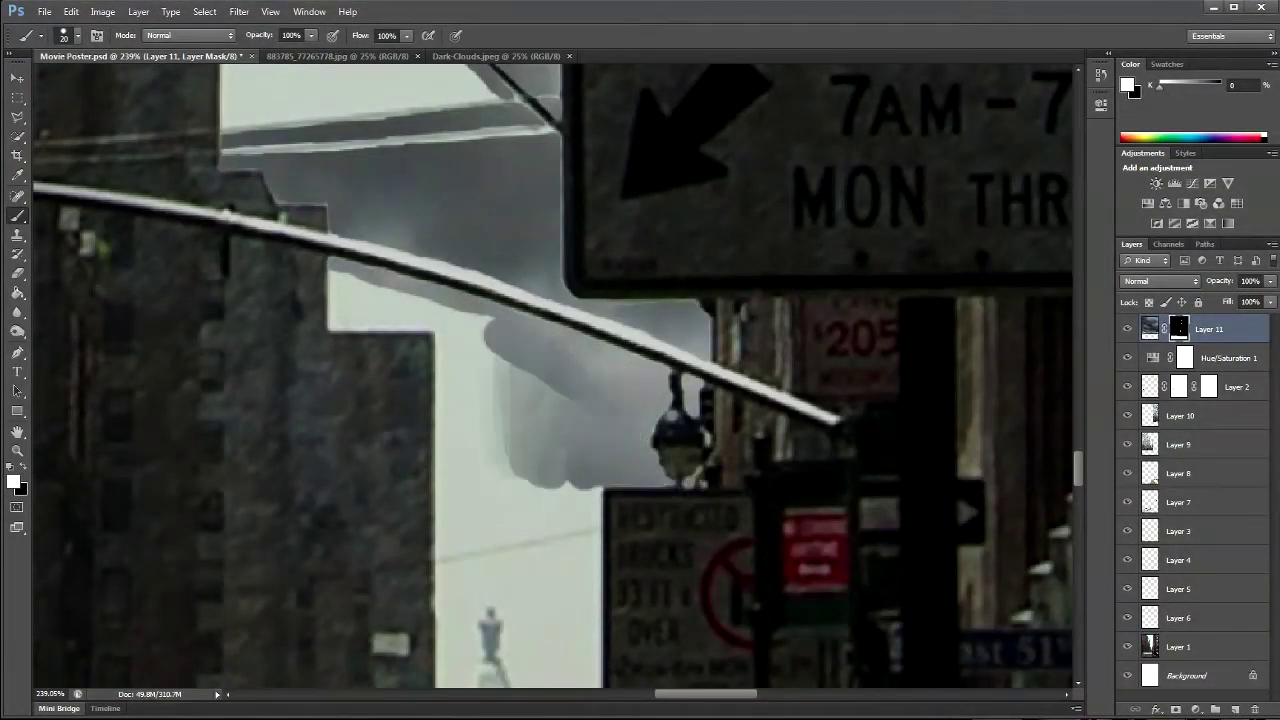
left_click_drag(447, 549, 600, 525)
scroll(603, 412, "down", 5)
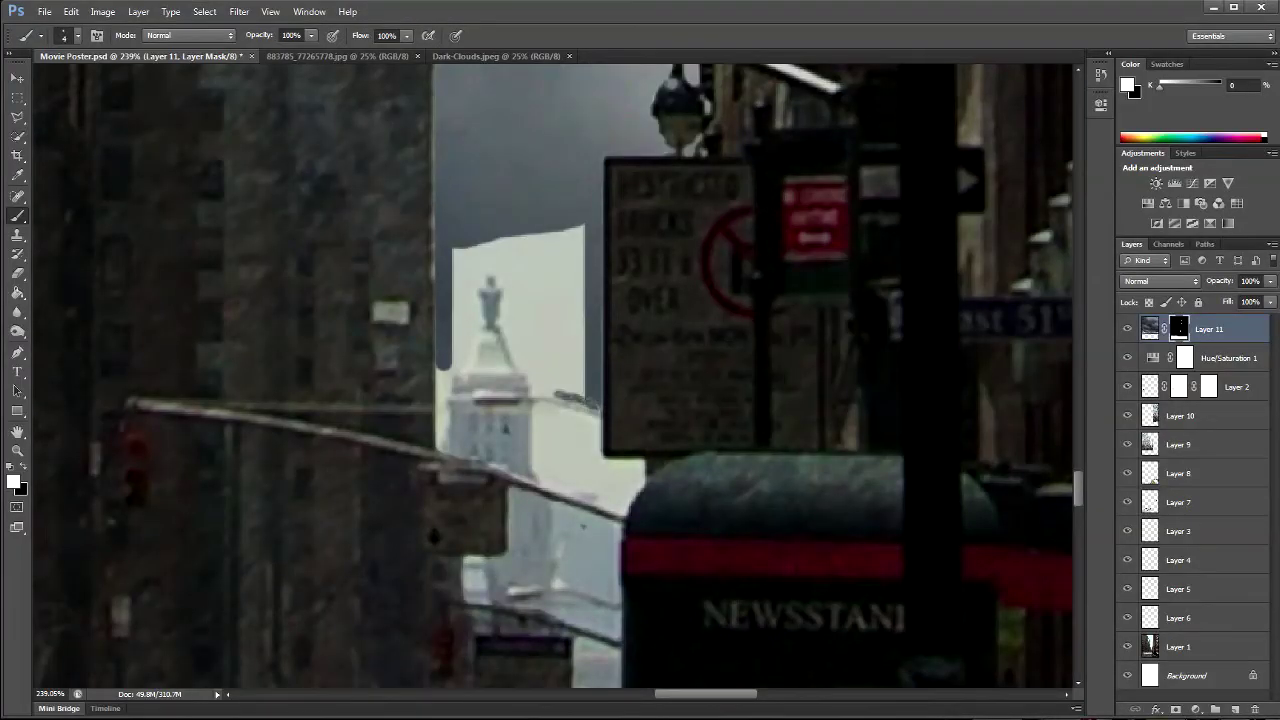
scroll(558, 376, "down", 3)
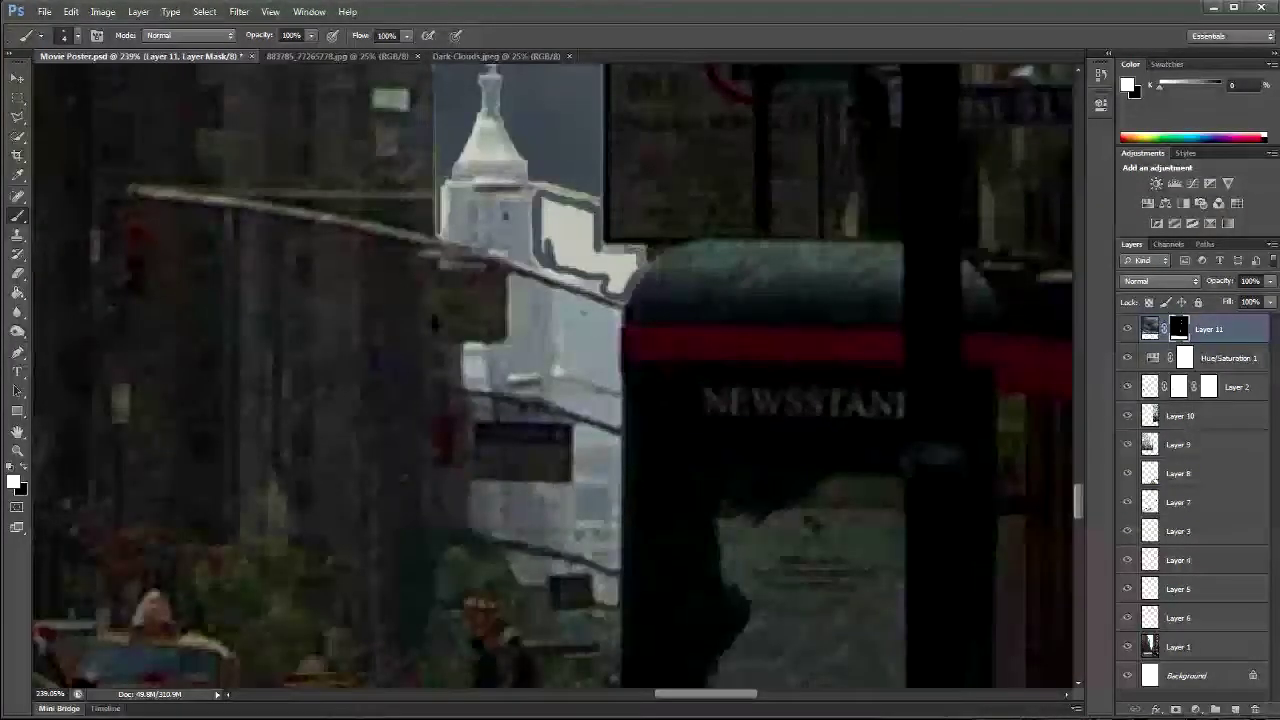
Step: Mask the clouds out of the sky to the right of the Chrysler spire
left_click_drag(640, 275, 560, 205)
scroll(570, 470, "up", 3)
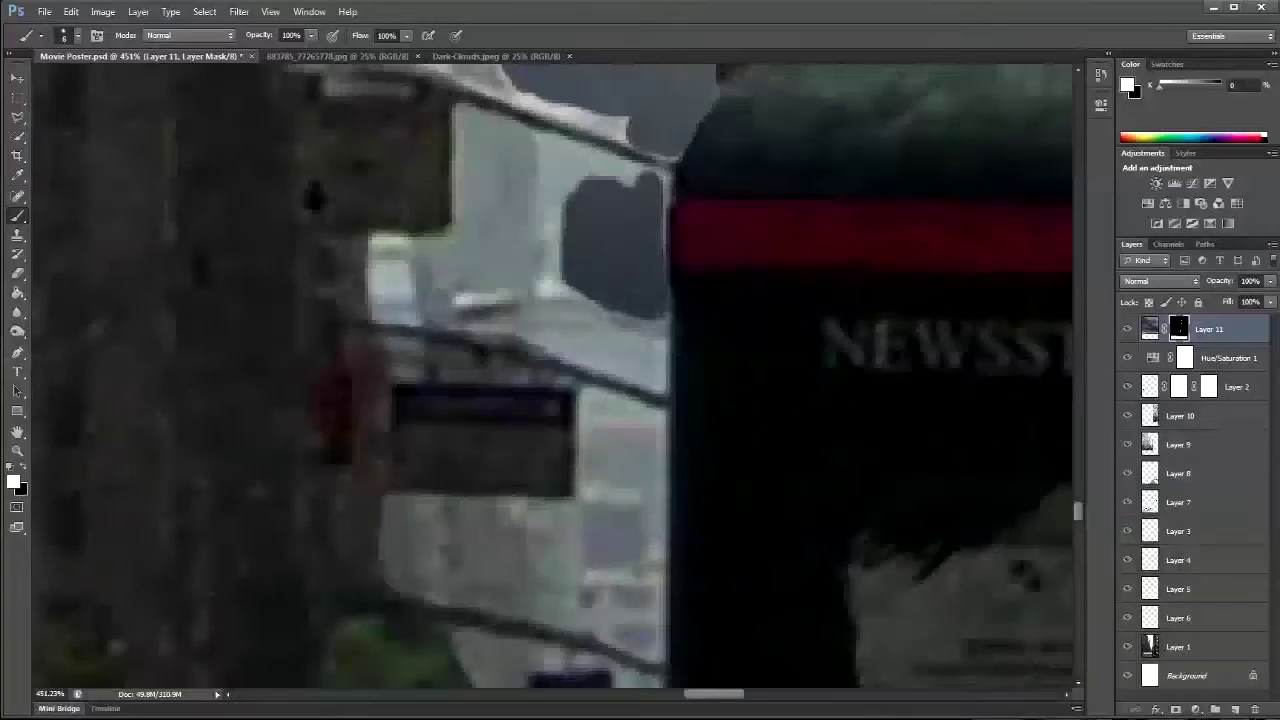
scroll(570, 470, "up", 1)
scroll(555, 375, "up", 5)
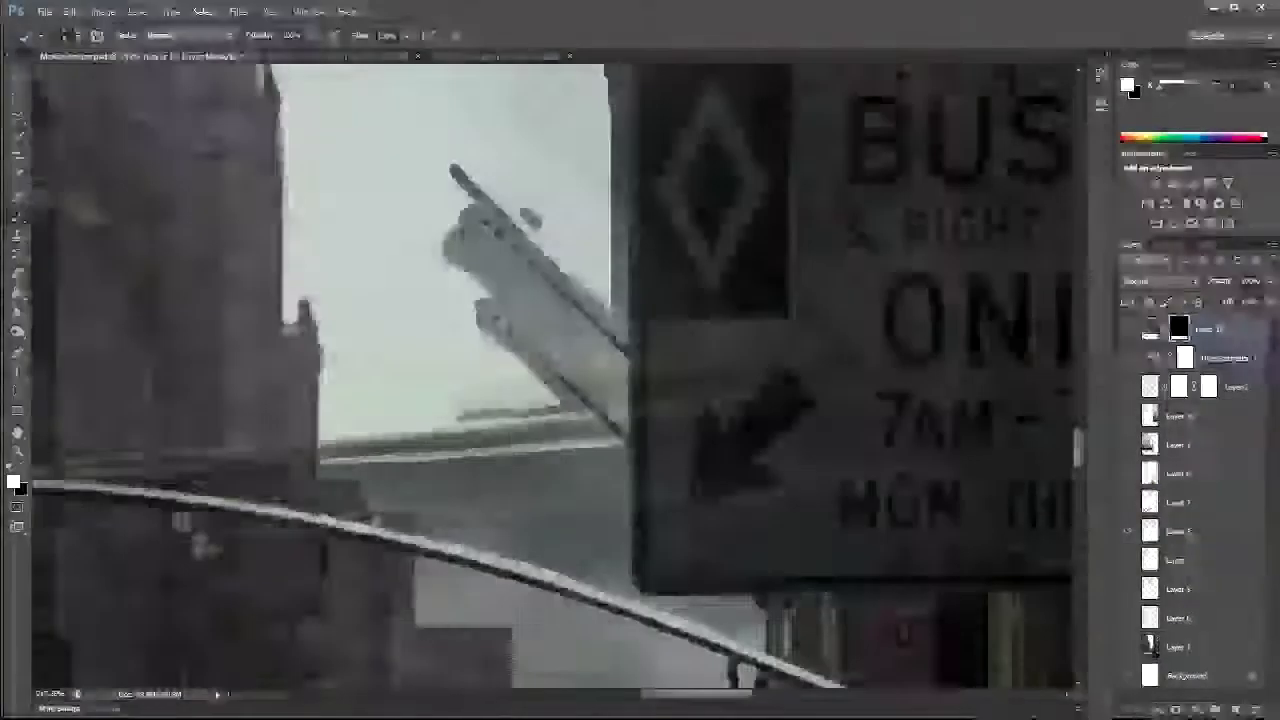
scroll(558, 376, "up", 5)
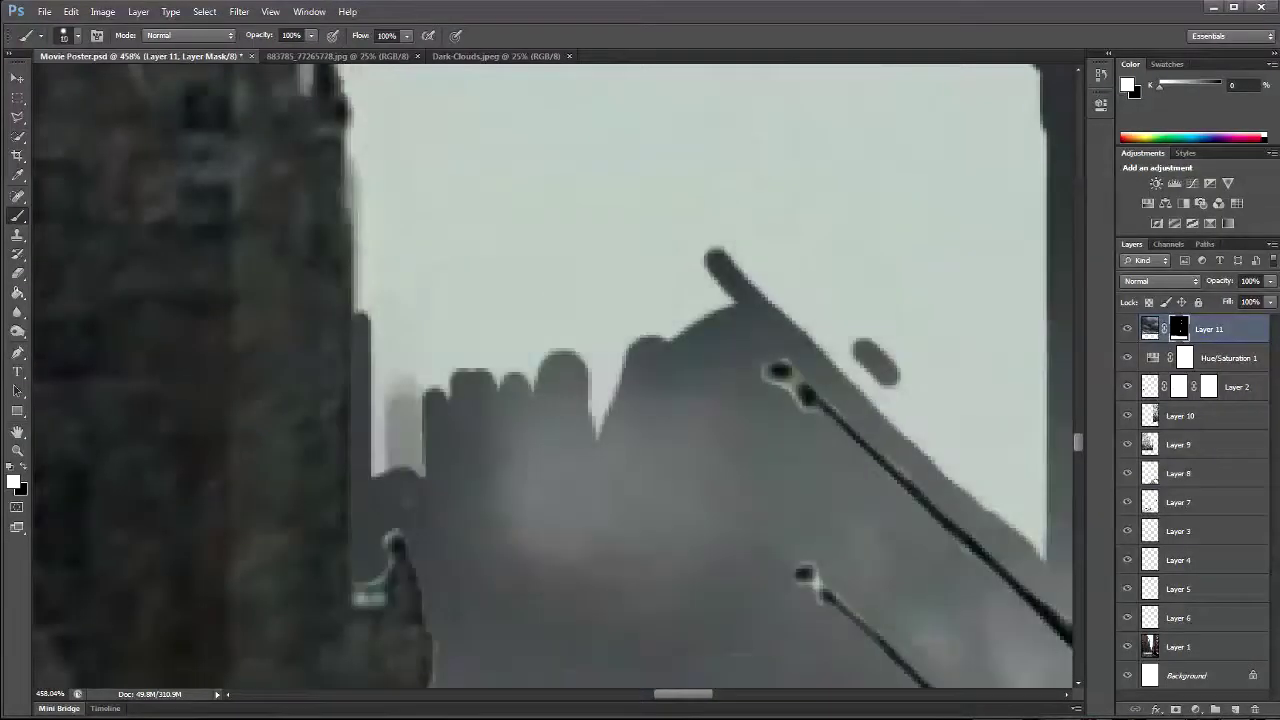
scroll(314, 318, "up", 5)
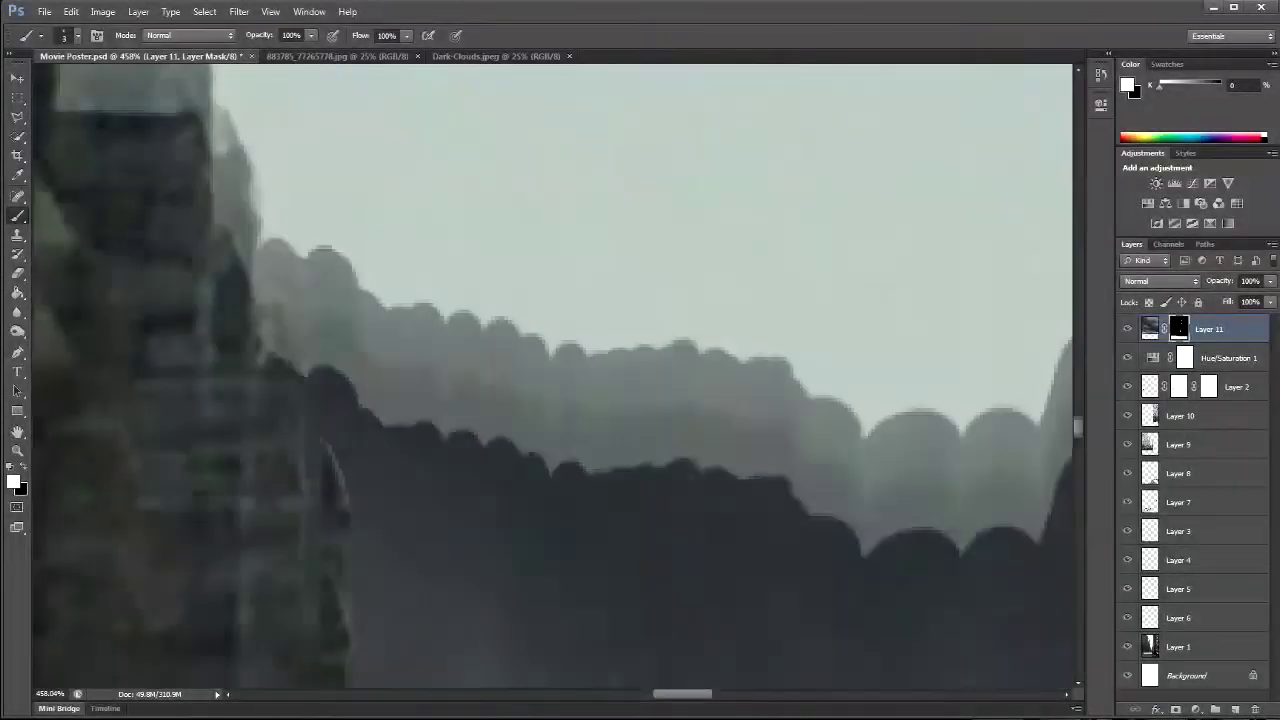
scroll(555, 375, "up", 5)
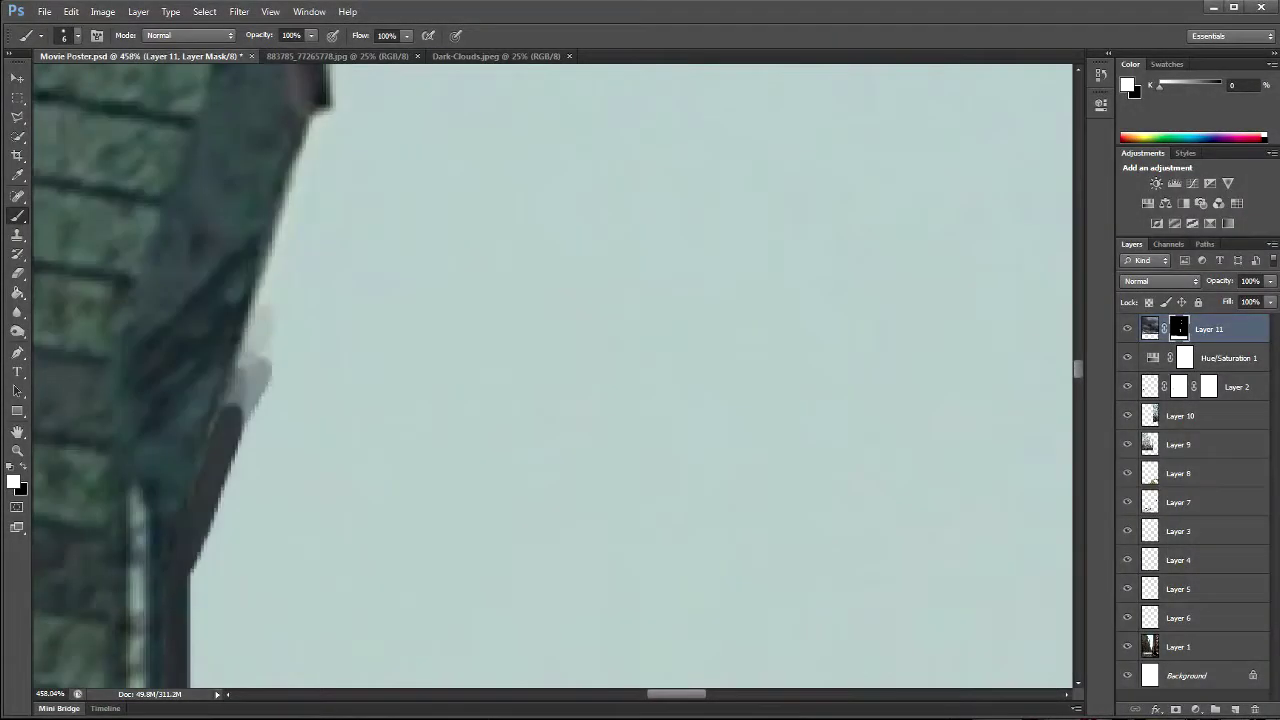
scroll(555, 375, "up", 3)
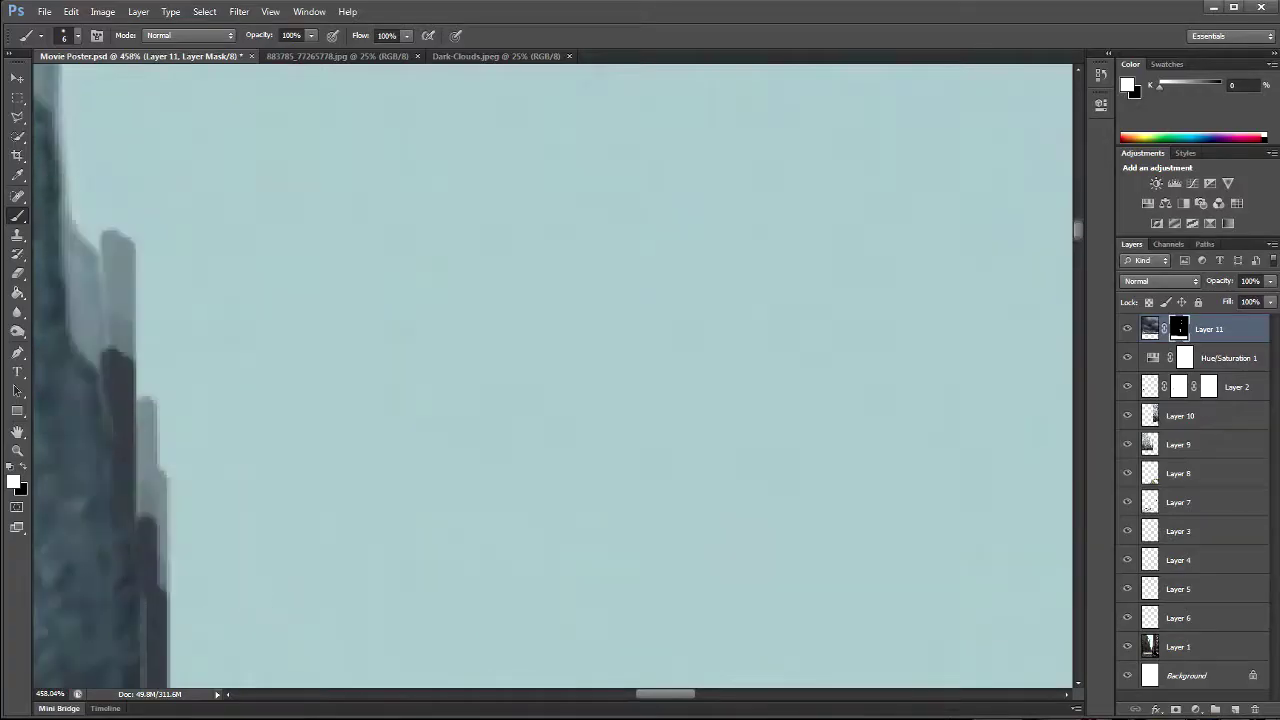
scroll(555, 375, "up", 5)
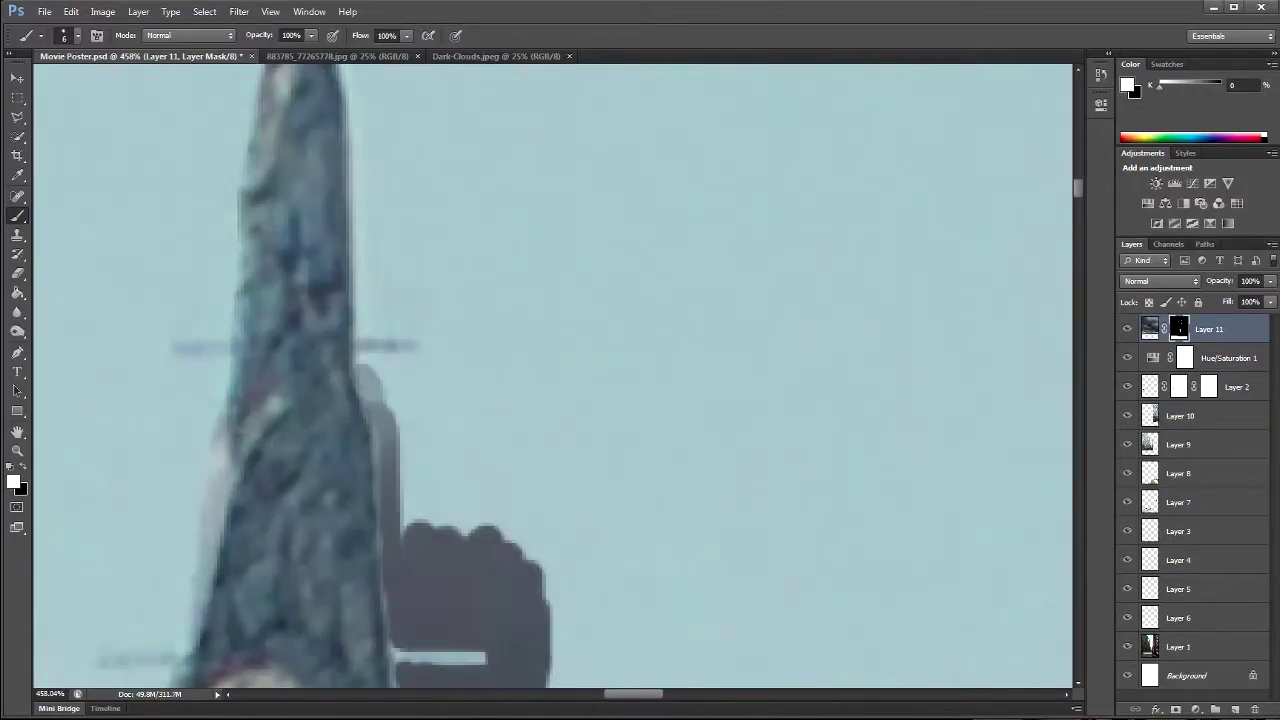
scroll(466, 351, "down", 5)
scroll(466, 351, "up", 4)
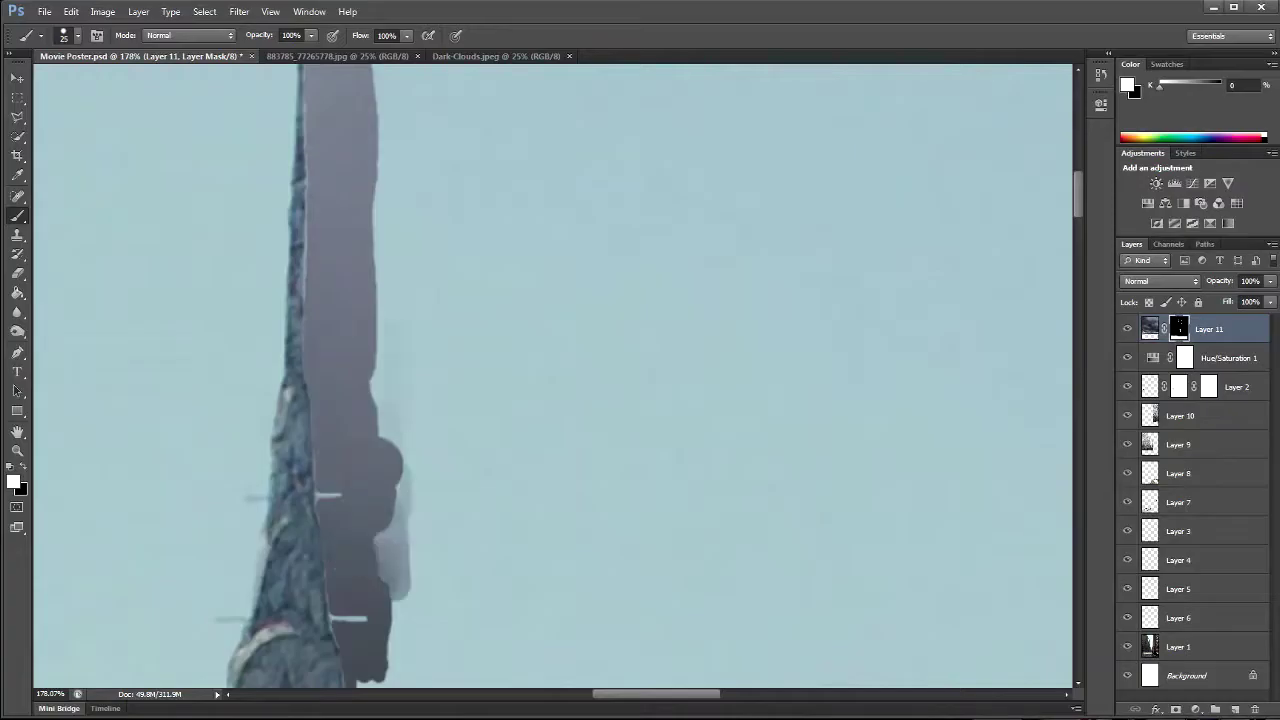
scroll(553, 376, "right", 10)
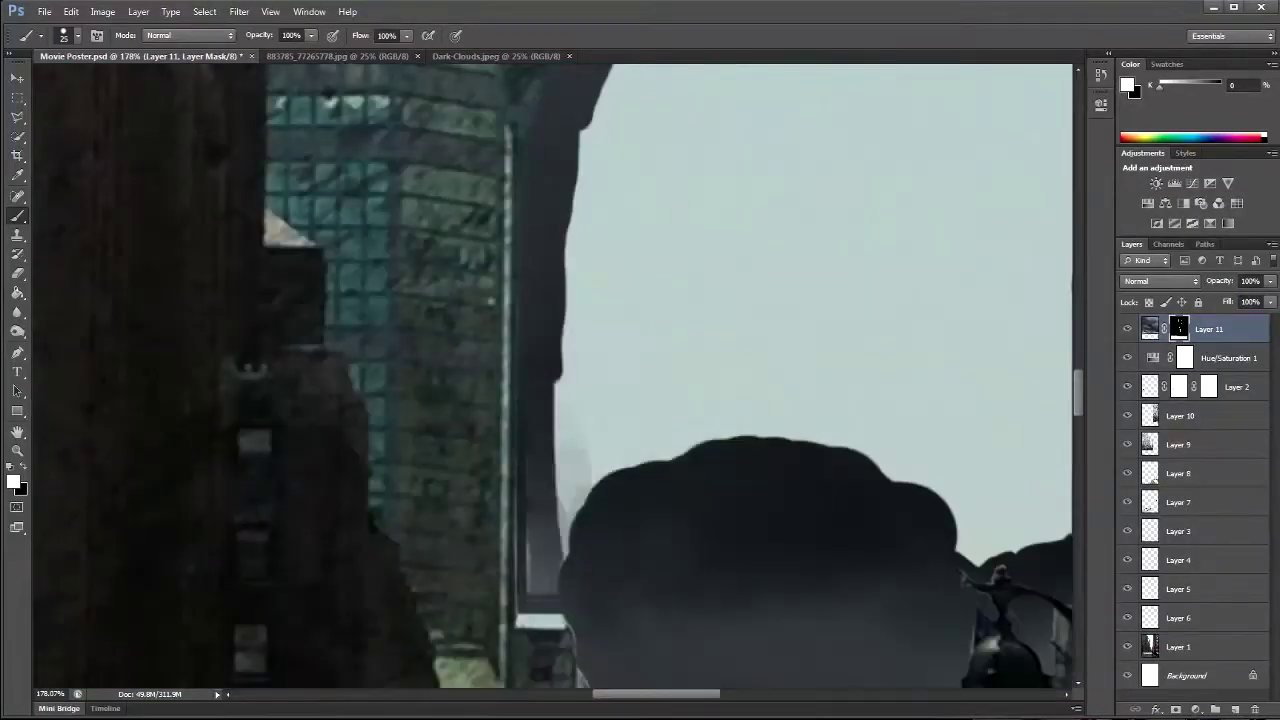
scroll(553, 376, "left", 4)
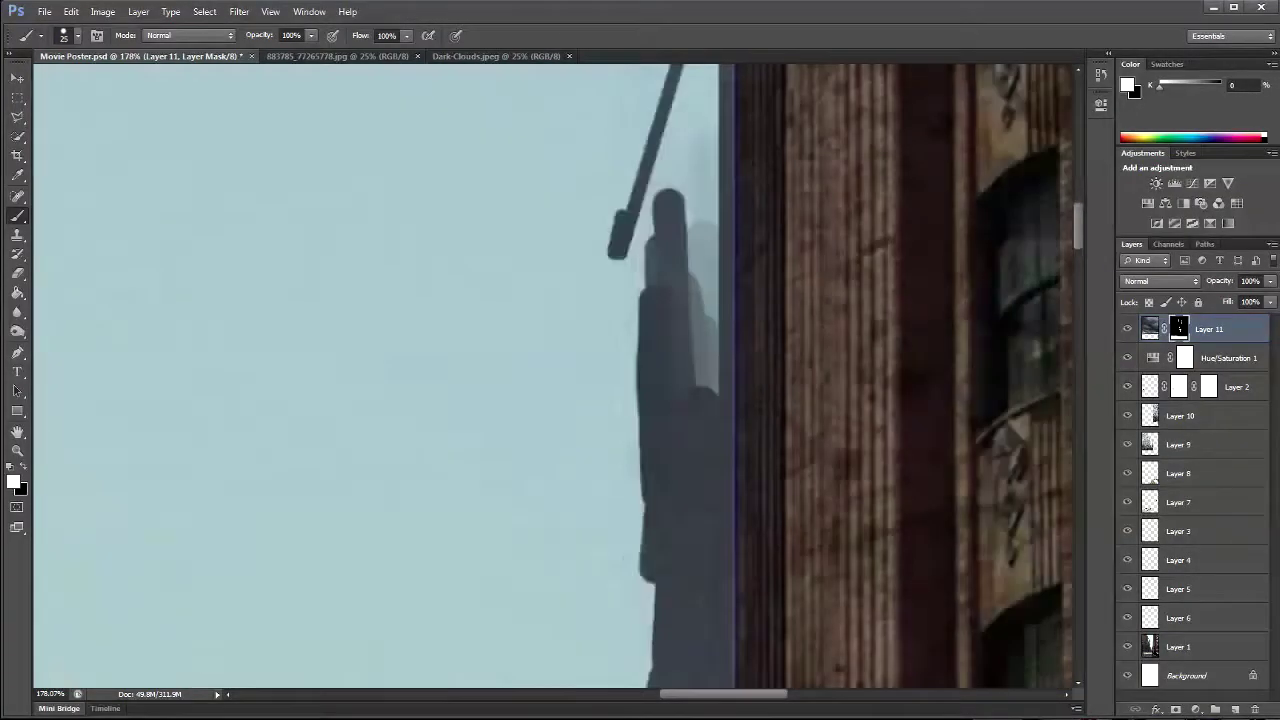
scroll(553, 376, "down", 5)
scroll(553, 376, "up", 6)
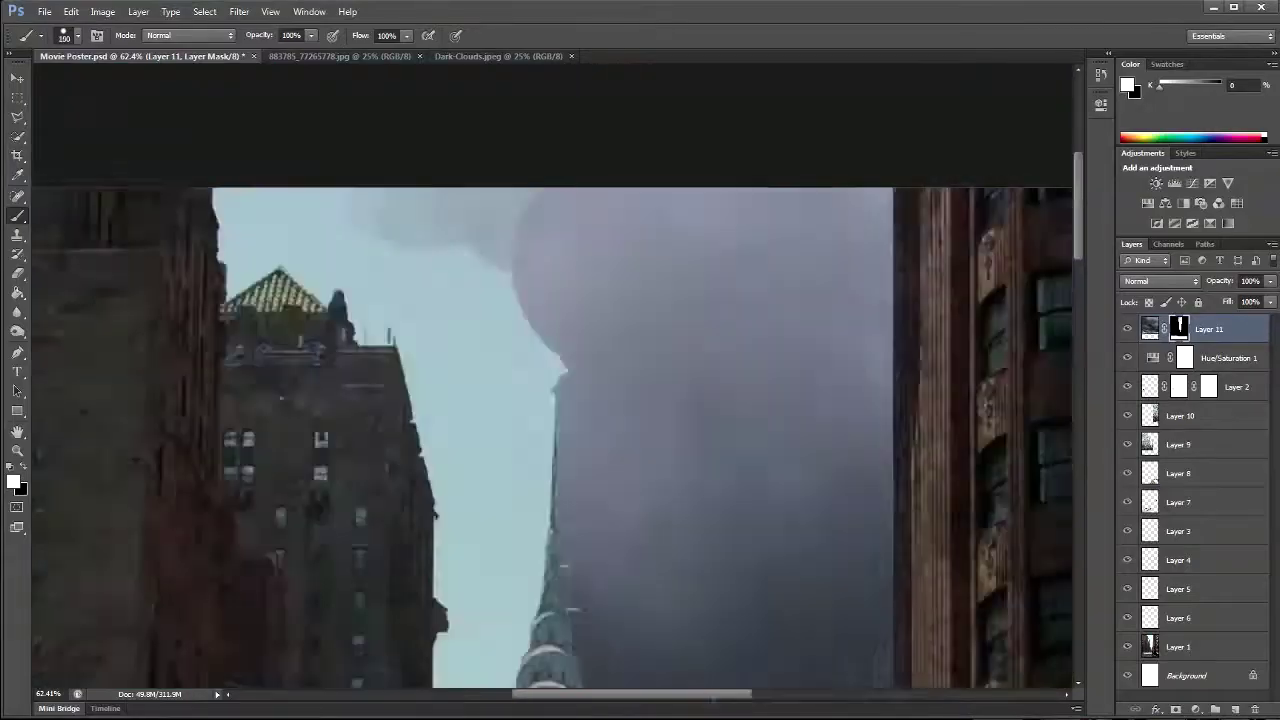
Step: Refine the mask edges around the spire antennas and rooftops with a smaller brush
key("bracketleft")
key("bracketleft")
key("bracketleft")
key("bracketleft")
key("bracketleft")
key("bracketleft")
key("bracketleft")
key("bracketleft")
key("bracketleft")
key("bracketleft")
scroll(553, 376, "up", 3)
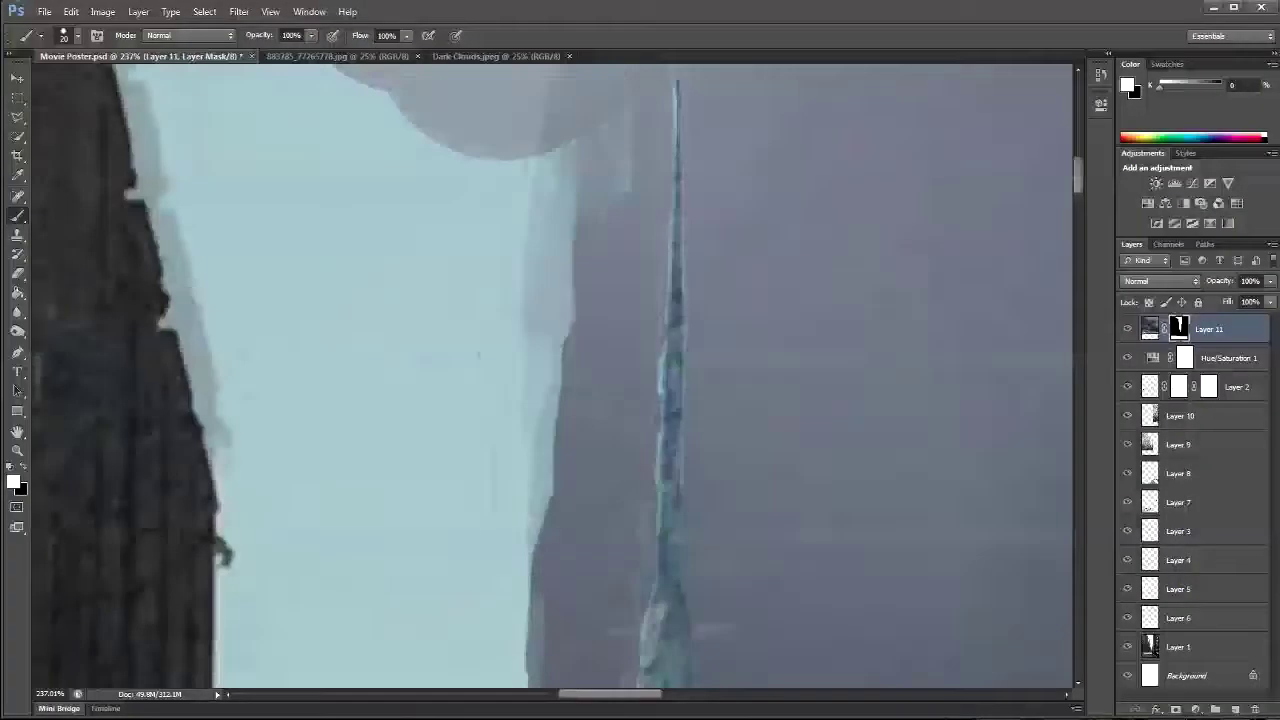
key("bracketleft")
key("bracketleft")
key("bracketleft")
scroll(529, 300, "down", 4)
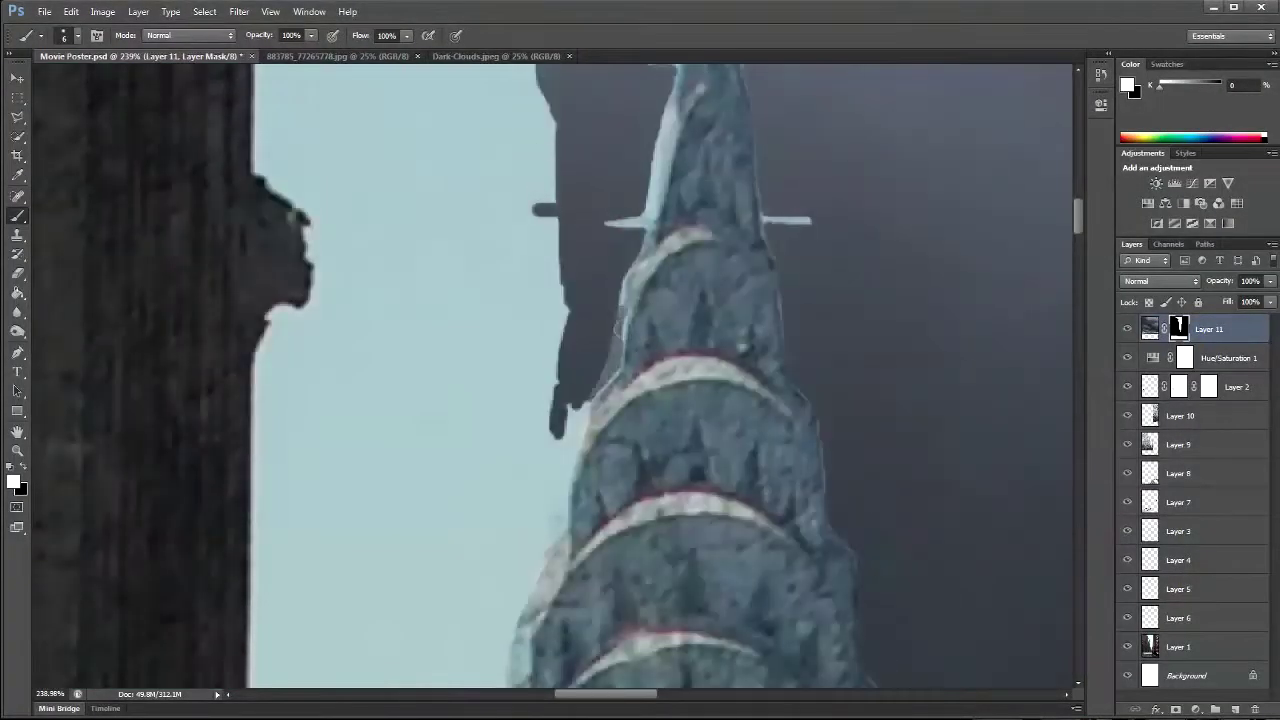
scroll(529, 300, "up", 2)
scroll(553, 376, "down", 5)
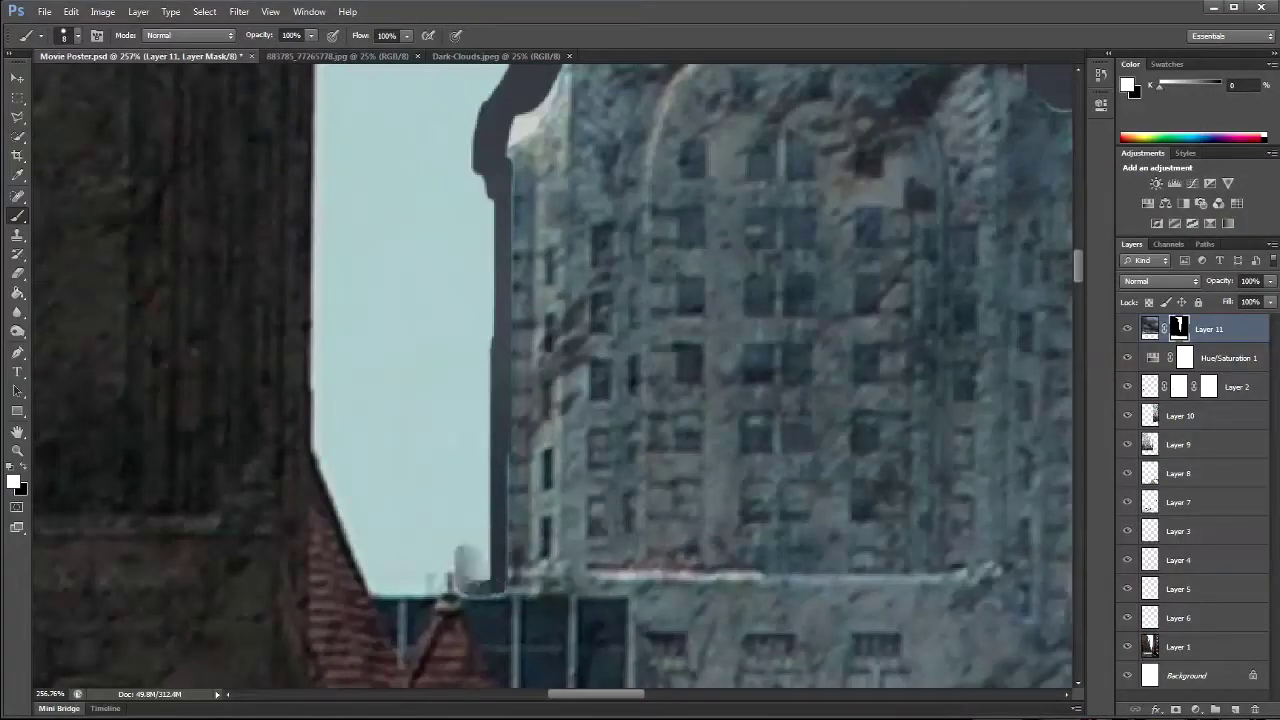
scroll(553, 376, "up", 6)
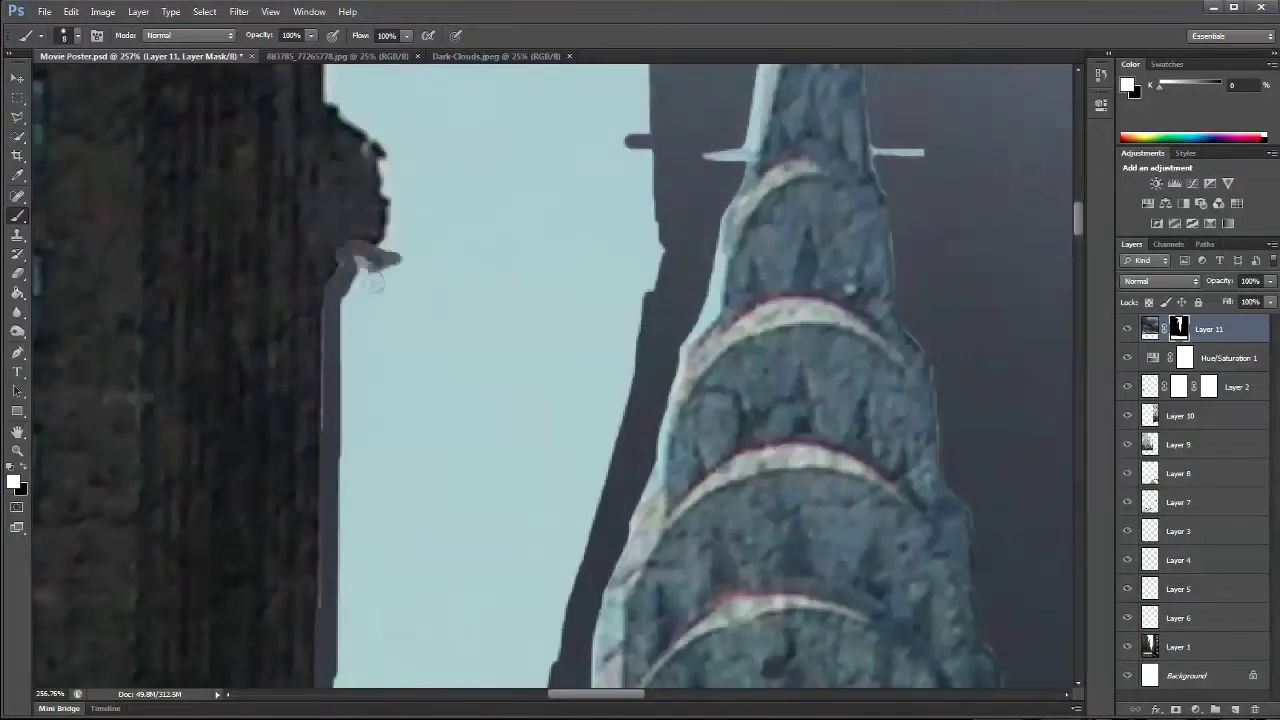
key("bracketright")
key("bracketright")
key("bracketright")
key("bracketright")
key("bracketright")
key("bracketright")
scroll(358, 401, "up", 6)
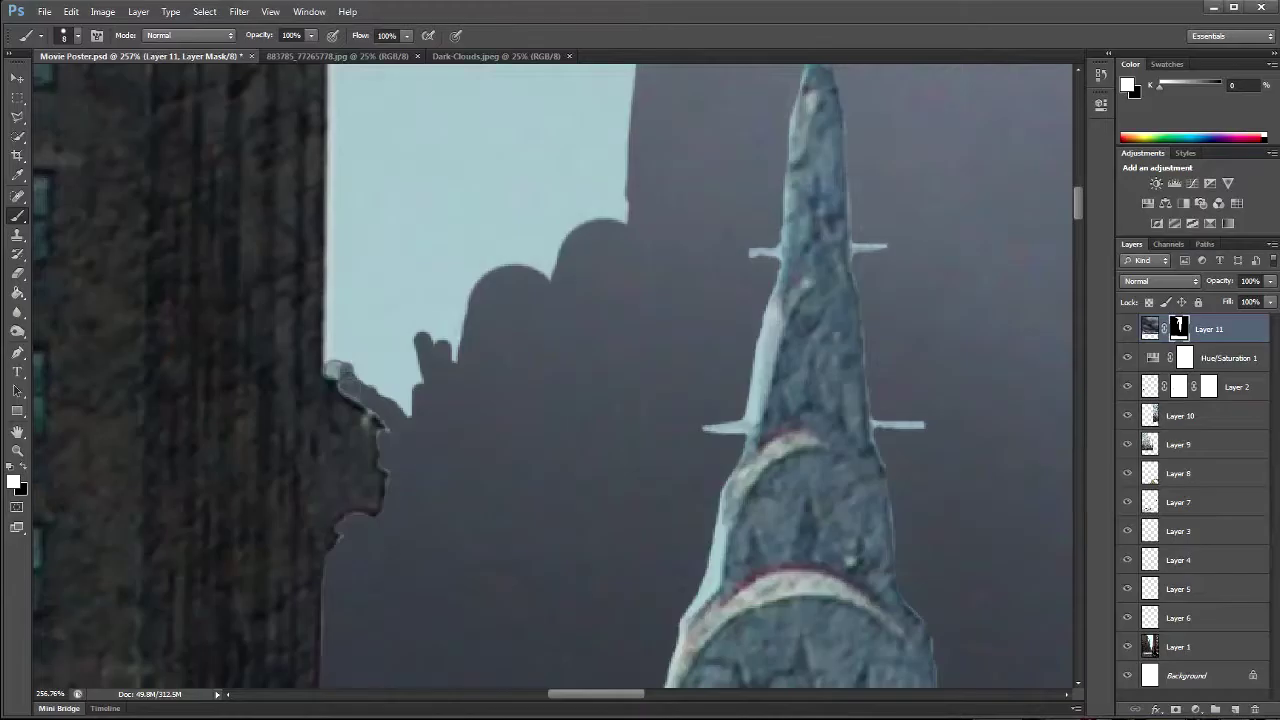
key("bracketleft")
key("bracketleft")
key("bracketleft")
key("bracketleft")
key("bracketleft")
key("bracketleft")
scroll(358, 401, "up", 4)
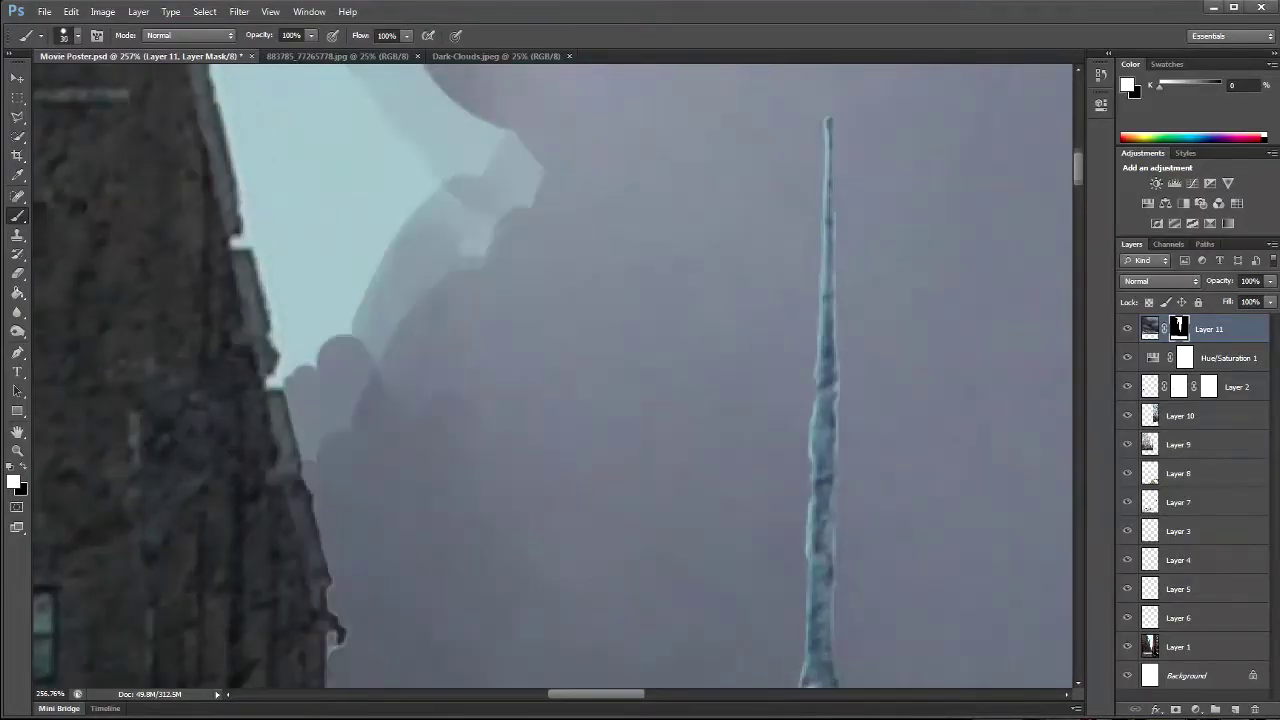
scroll(553, 376, "up", 3)
key("bracketleft")
key("bracketleft")
key("bracketleft")
key("bracketleft")
scroll(553, 376, "up", 2)
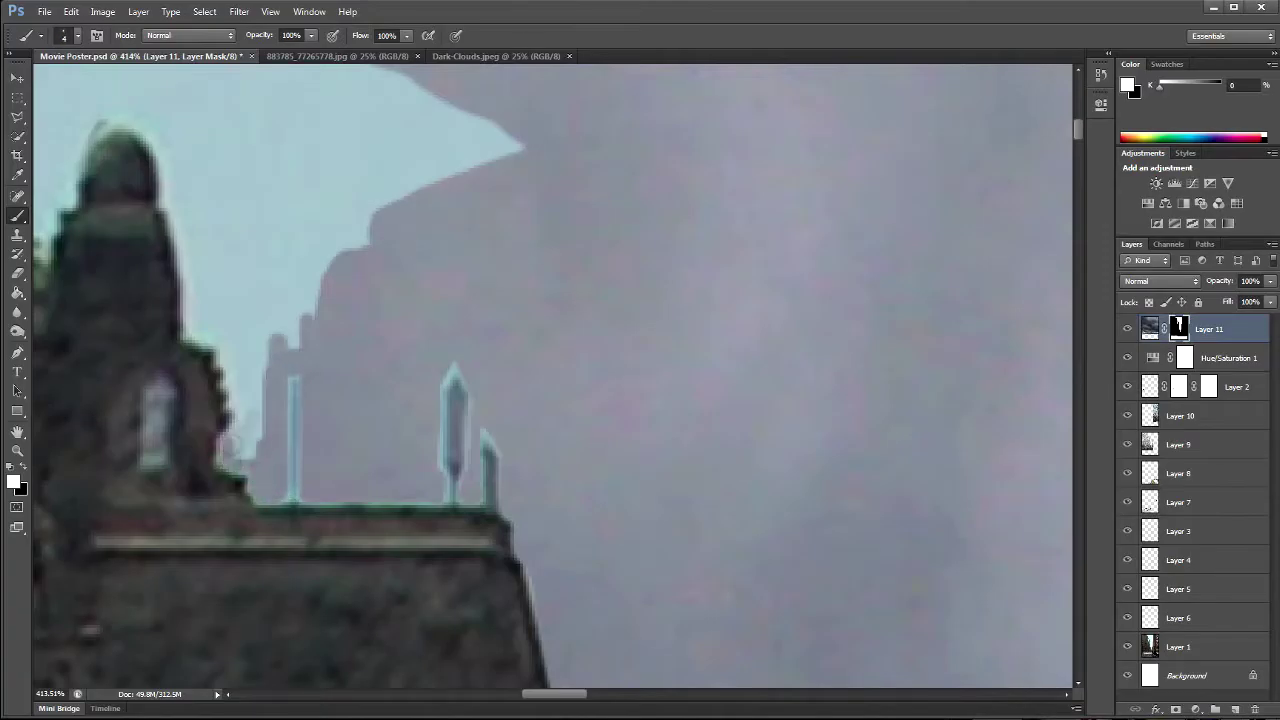
scroll(553, 376, "left", 10)
scroll(553, 376, "up", 2)
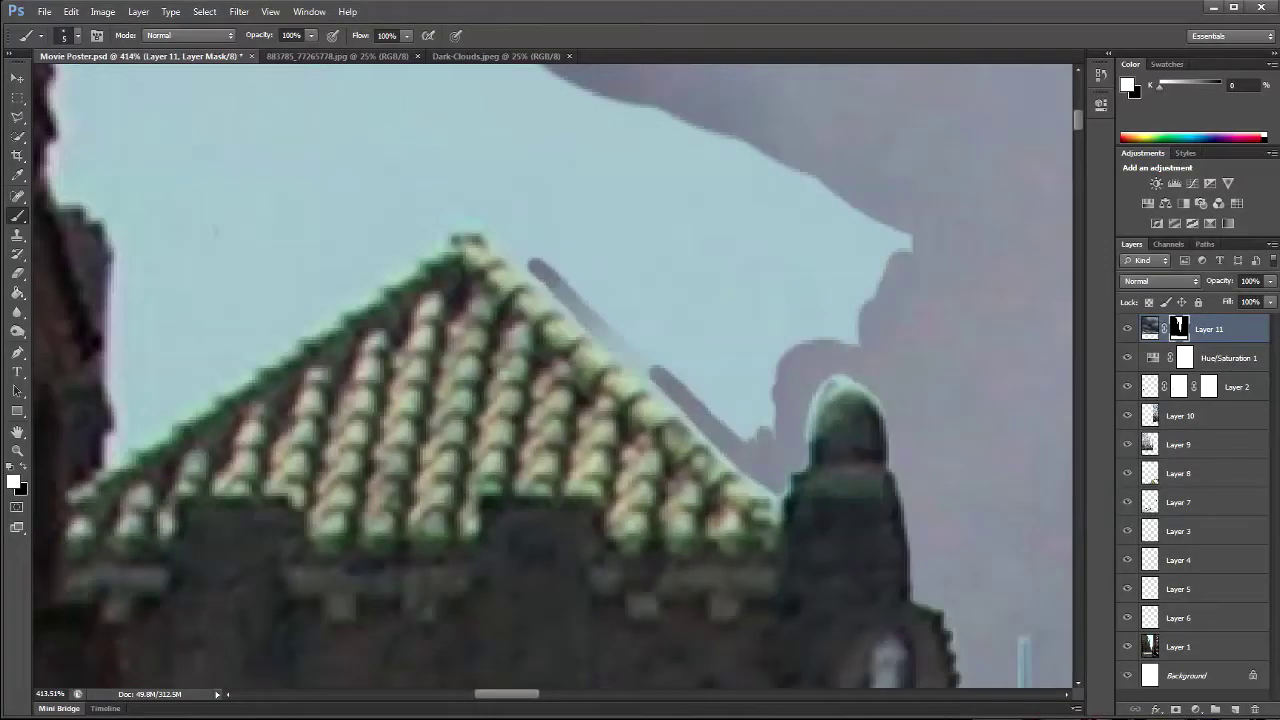
scroll(553, 376, "left", 6)
scroll(553, 376, "down", 2)
scroll(553, 376, "up", 6)
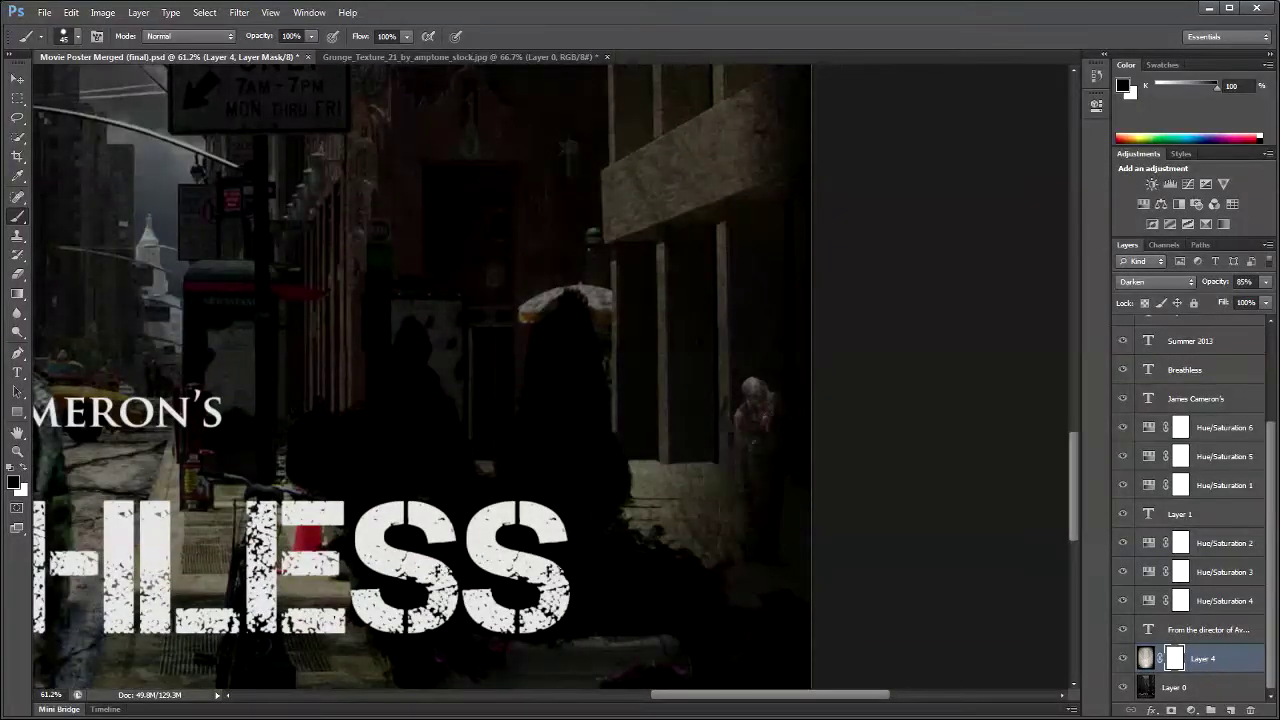
Step: Paint on Layer 4's mask over the right-hand figure to brighten it
left_click_drag(765, 400, 780, 567)
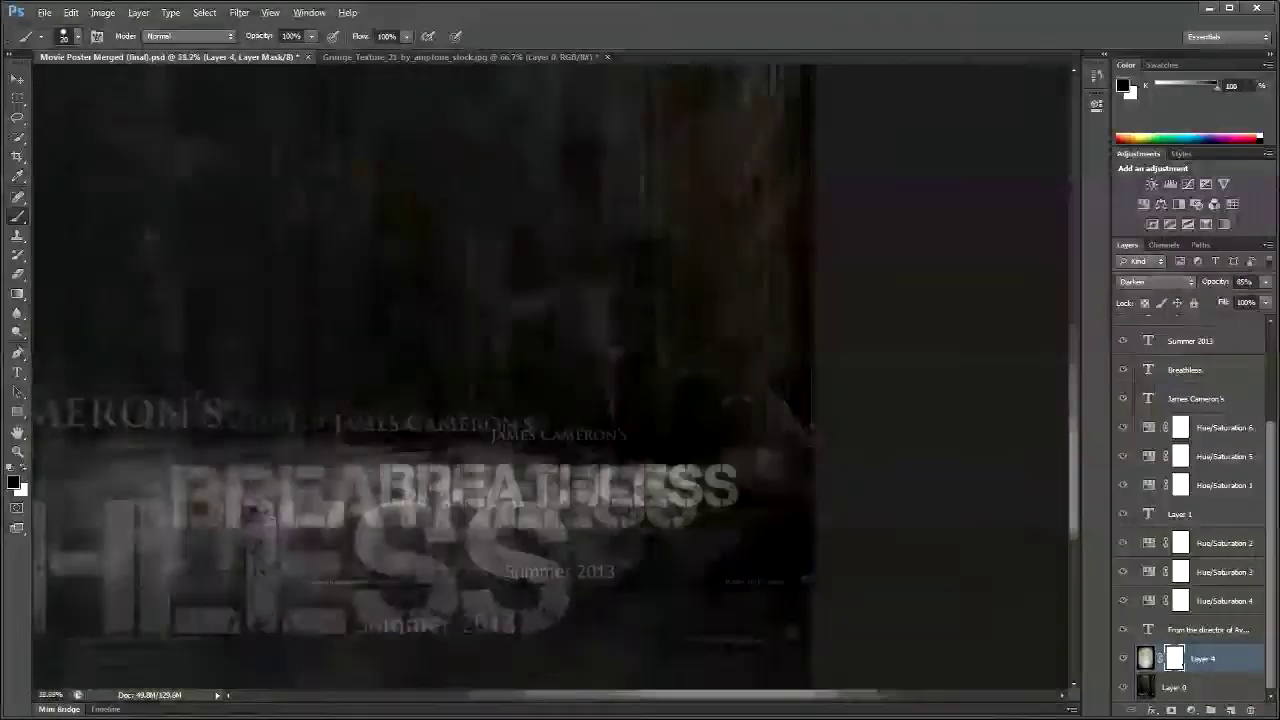